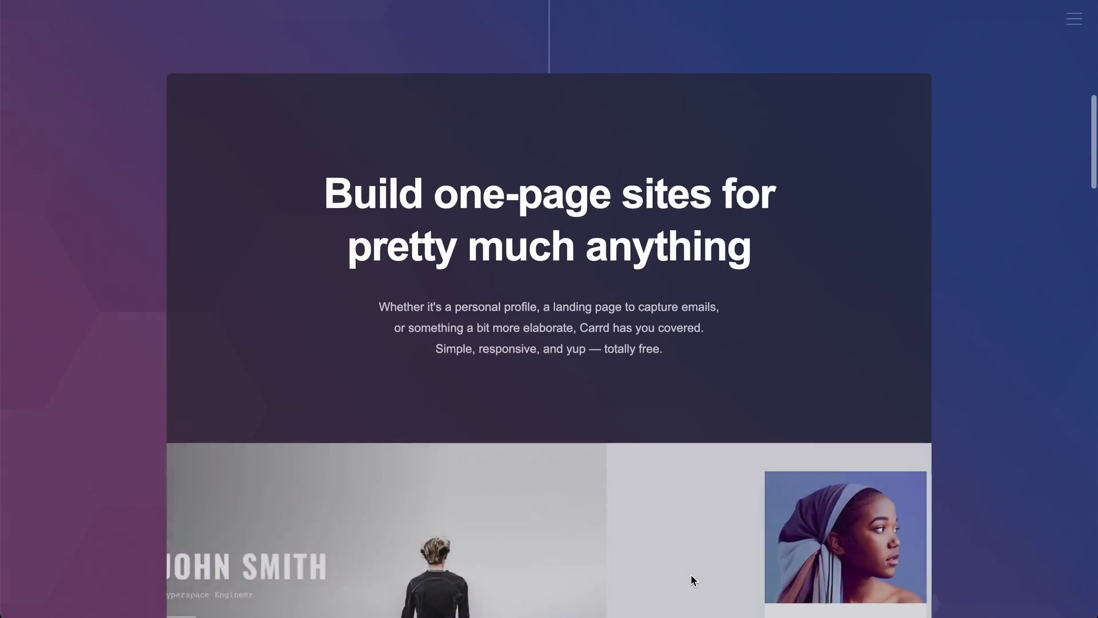
scroll(691, 574, down, 5)
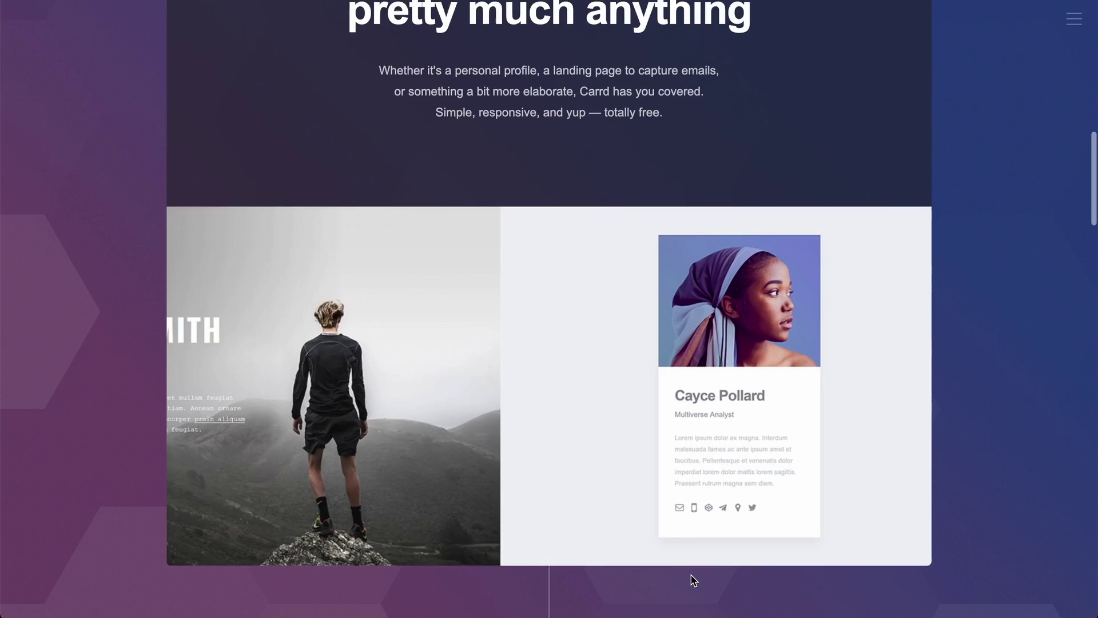
scroll(694, 580, down, 5)
scroll(693, 580, down, 3)
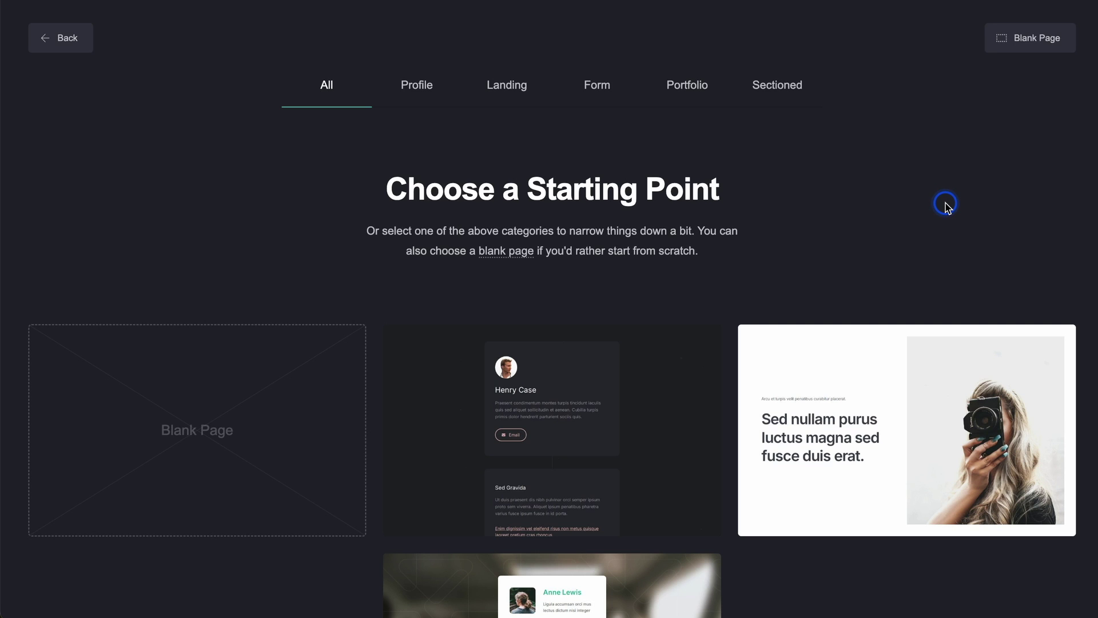
scroll(946, 206, down, 3)
scroll(946, 205, down, 4)
scroll(945, 206, down, 2)
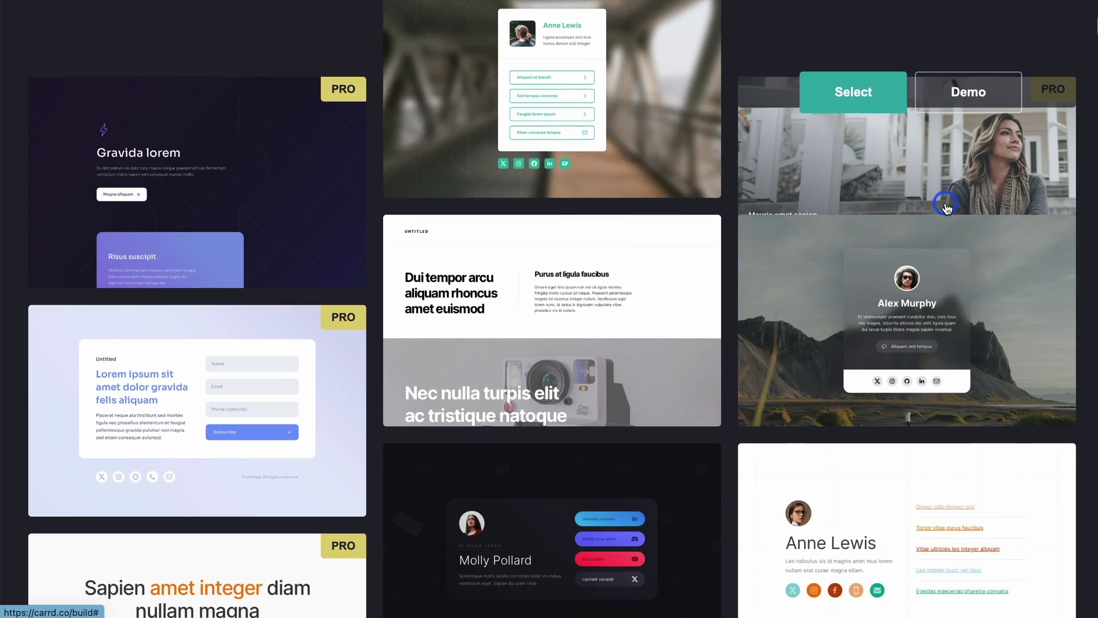
scroll(946, 206, down, 3)
scroll(946, 206, down, 3)
scroll(947, 206, down, 3)
scroll(946, 207, down, 3)
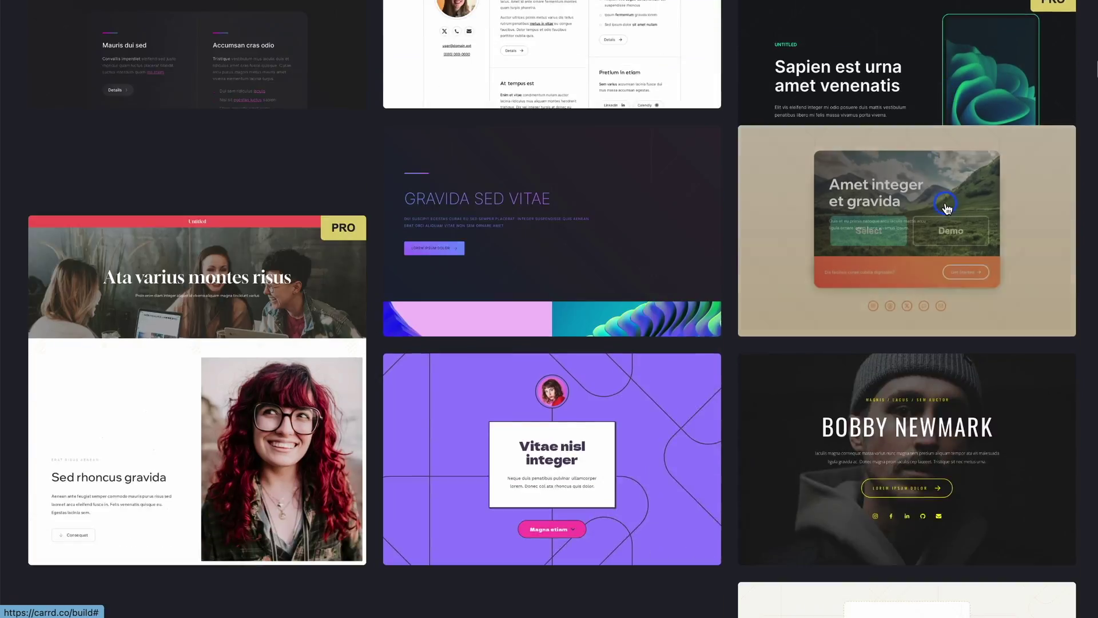
scroll(947, 206, down, 3)
scroll(947, 205, down, 3)
scroll(946, 206, down, 3)
scroll(946, 206, down, 3)
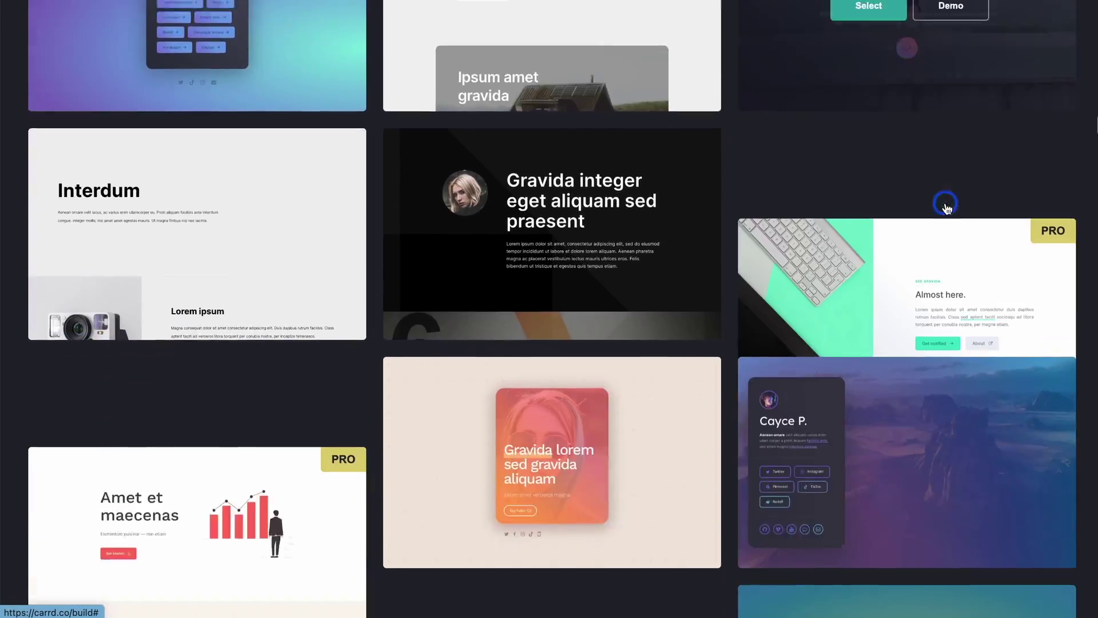
scroll(946, 207, down, 3)
scroll(946, 206, down, 4)
scroll(946, 206, down, 3)
scroll(946, 206, down, 2)
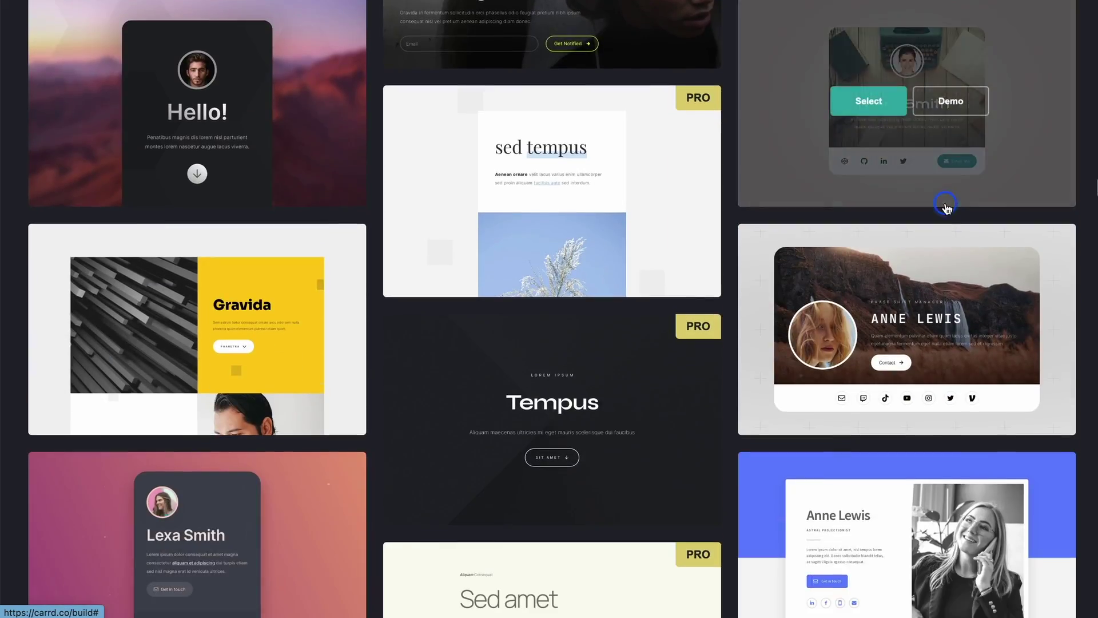
scroll(946, 205, down, 3)
scroll(946, 206, down, 4)
scroll(946, 206, down, 4)
scroll(945, 206, down, 1)
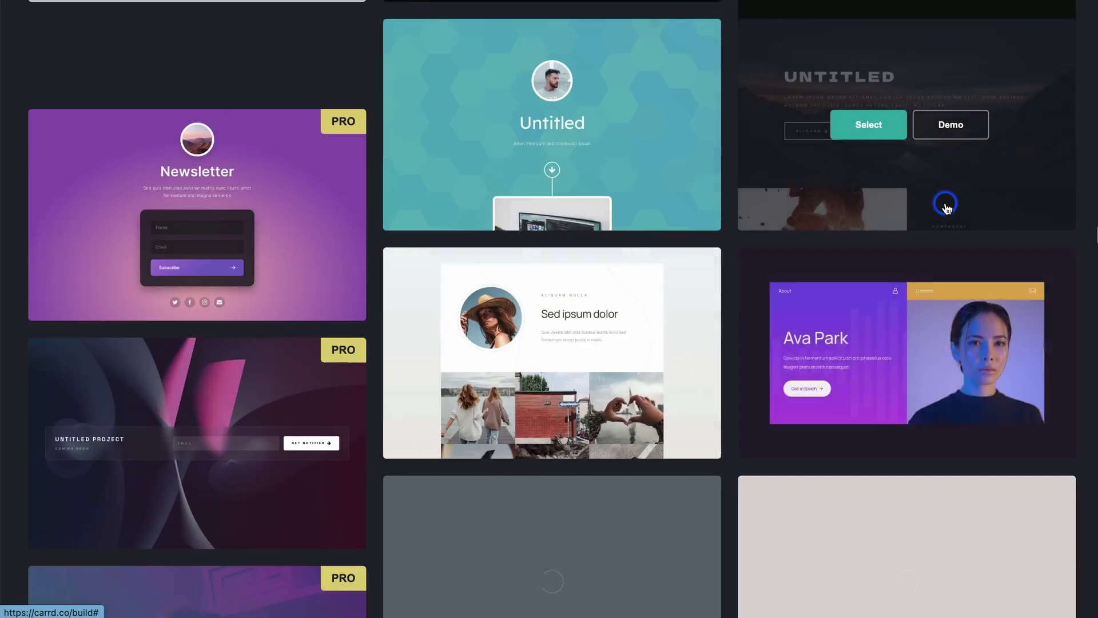
scroll(946, 206, down, 5)
scroll(946, 206, down, 5)
scroll(946, 206, down, 5)
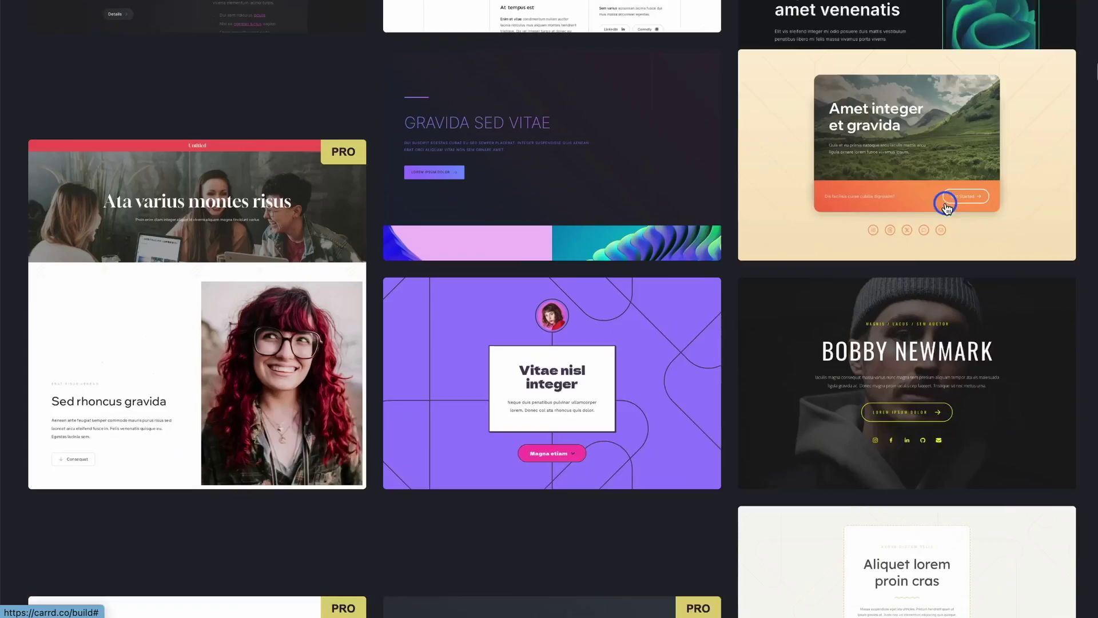
scroll(654, 68, down, 2)
scroll(654, 69, up, 10)
scroll(654, 68, up, 5)
scroll(654, 69, up, 5)
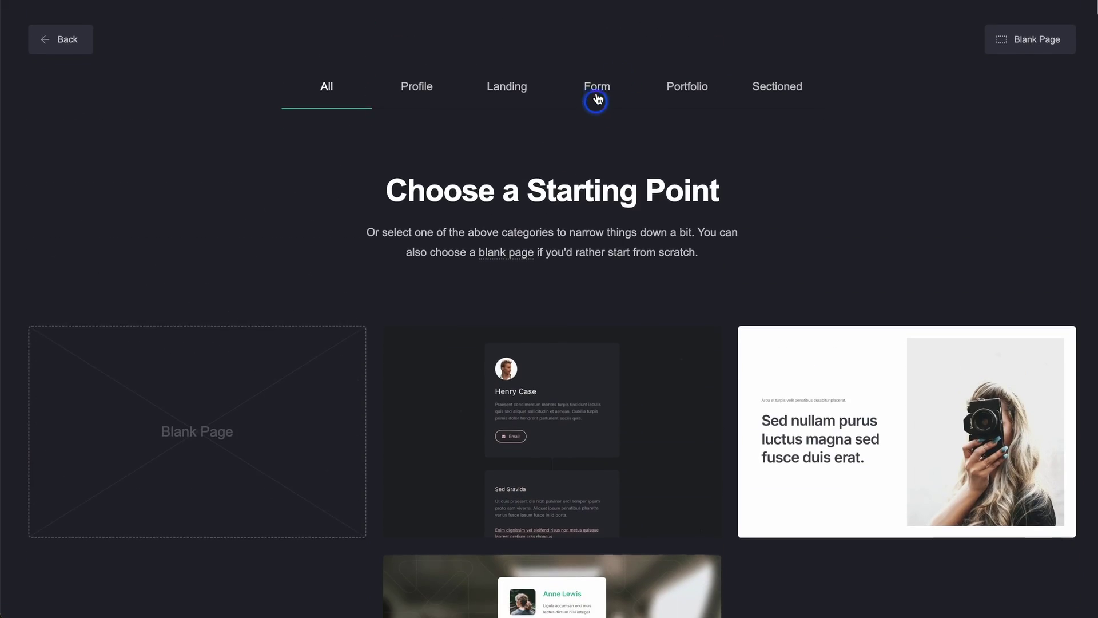
Choose the Coming Soon countdown template from the Form templates after previewing its demo.
click(599, 93)
scroll(600, 343, down, 2)
scroll(601, 343, down, 4)
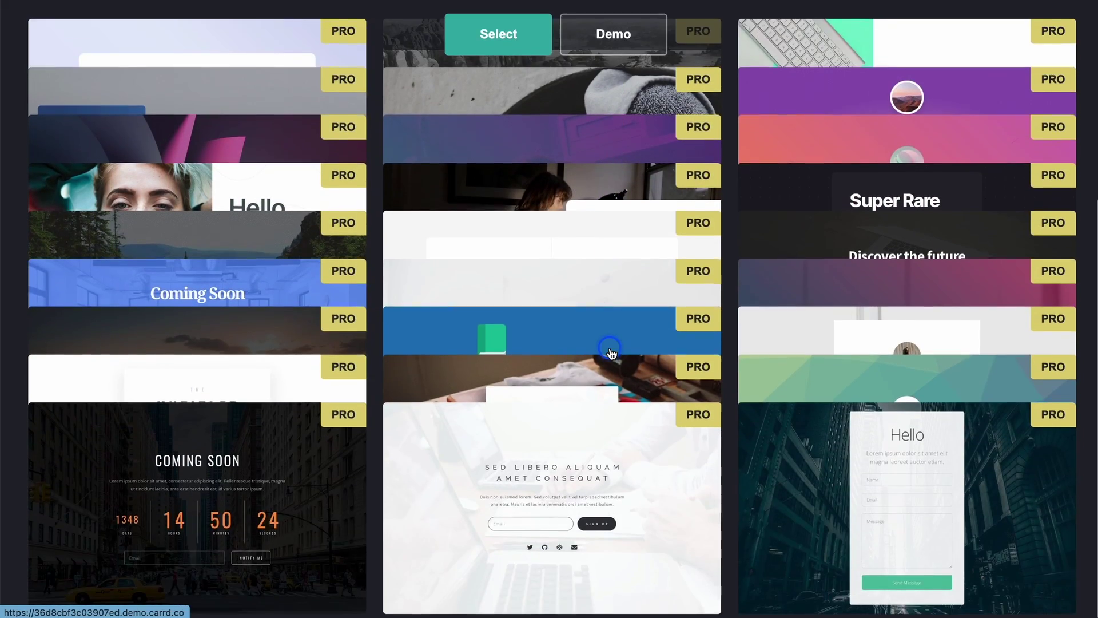
scroll(516, 313, down, 2)
mouse_move(198, 506)
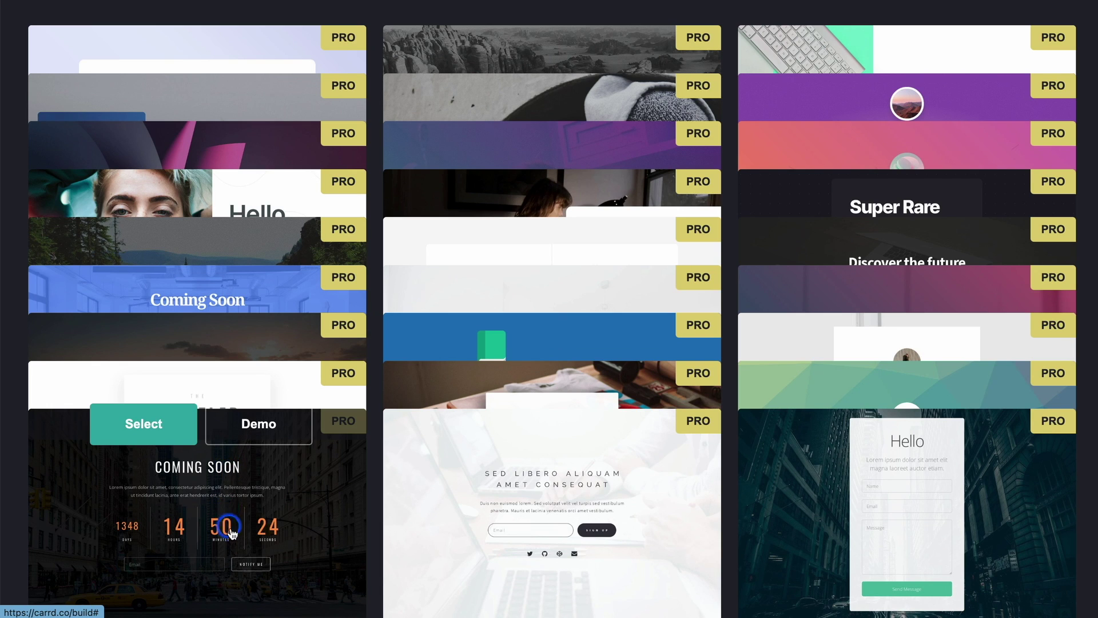
click(260, 424)
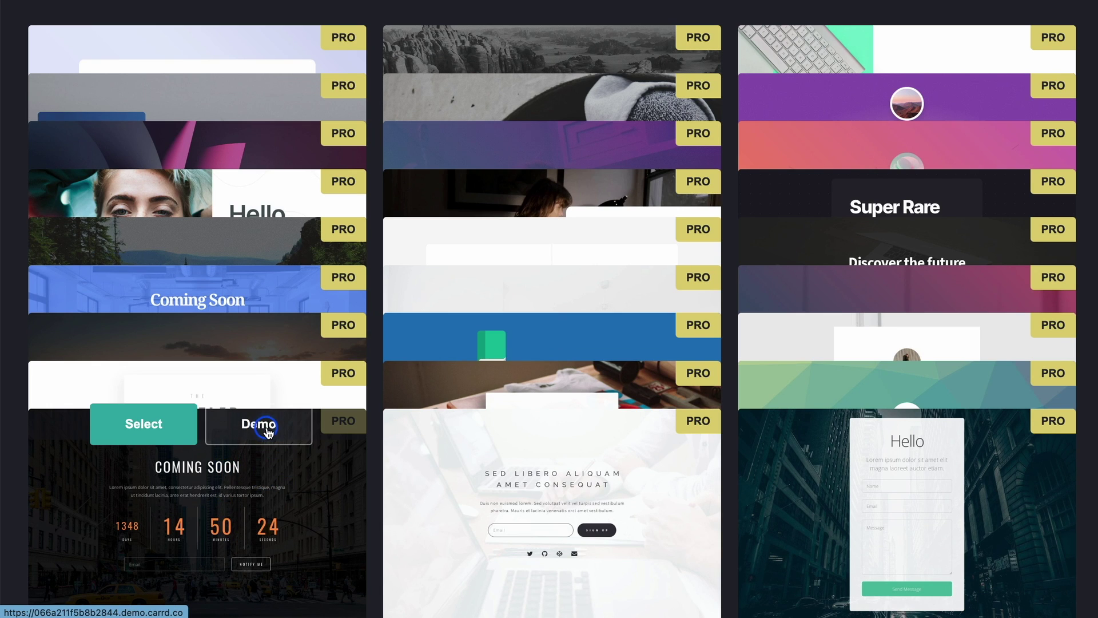
click(146, 424)
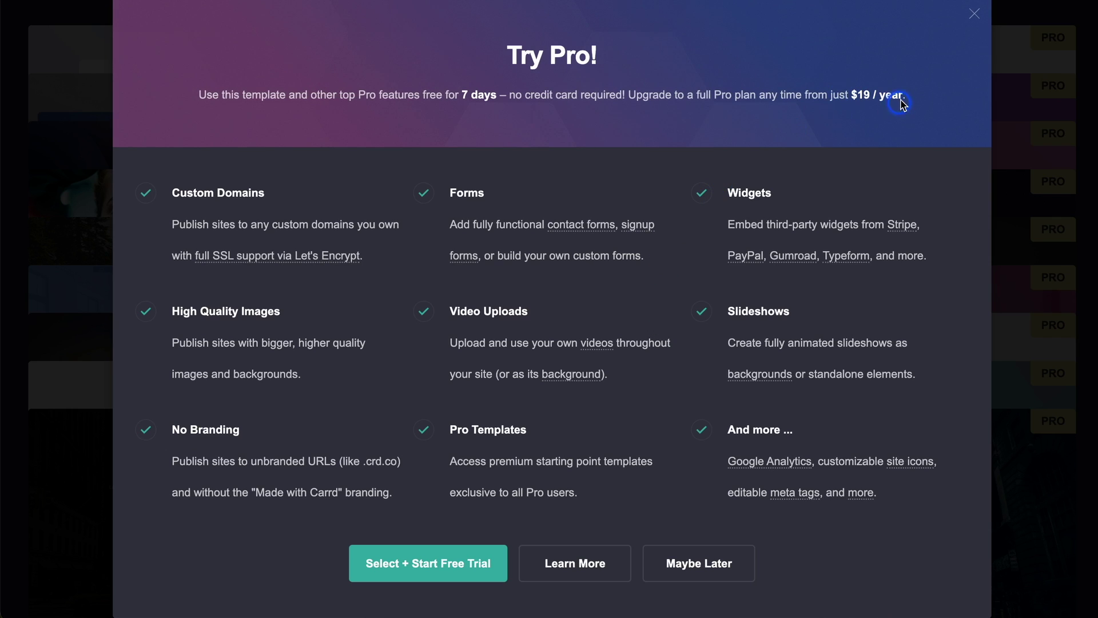
Start the Pro free trial on the $19 / year plan with this template.
drag(905, 96, 829, 98)
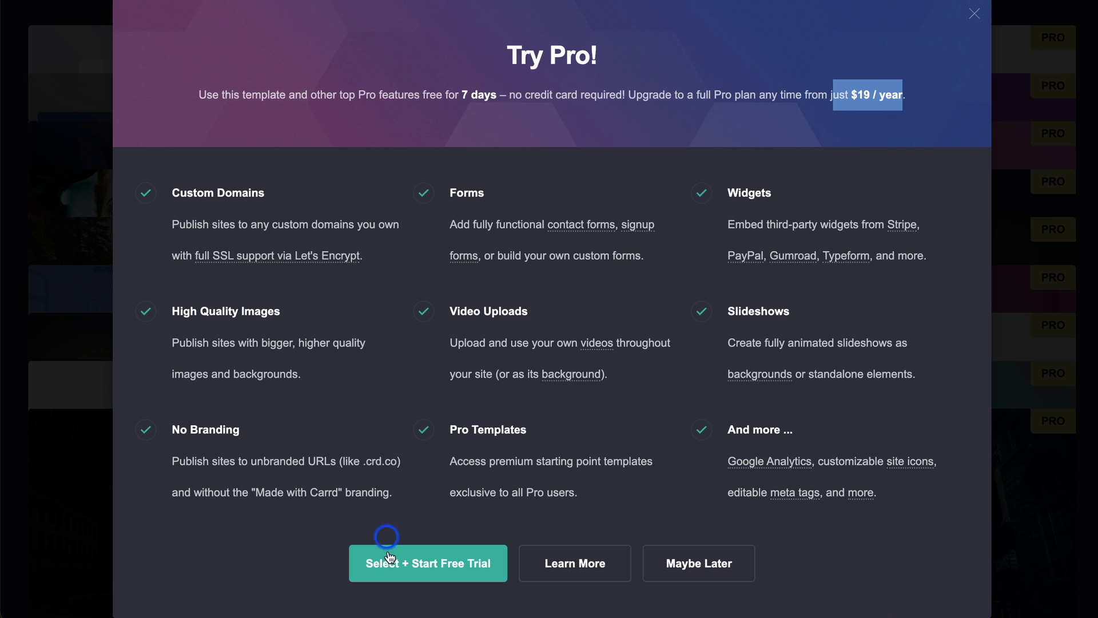
click(427, 567)
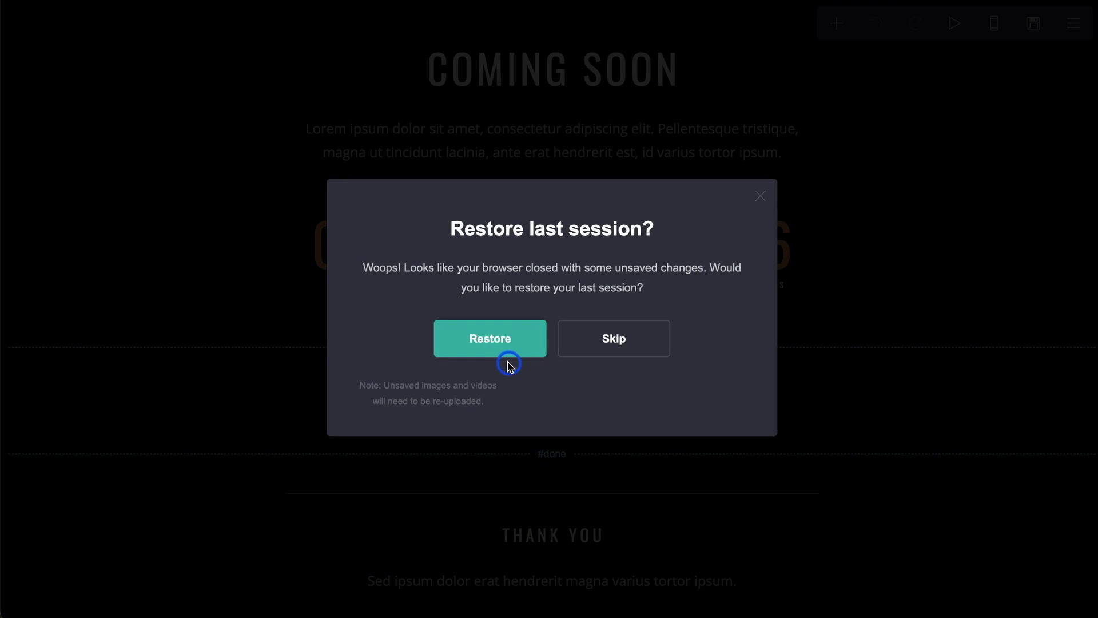
Restore the last editing session of the Coming Soon page.
click(504, 350)
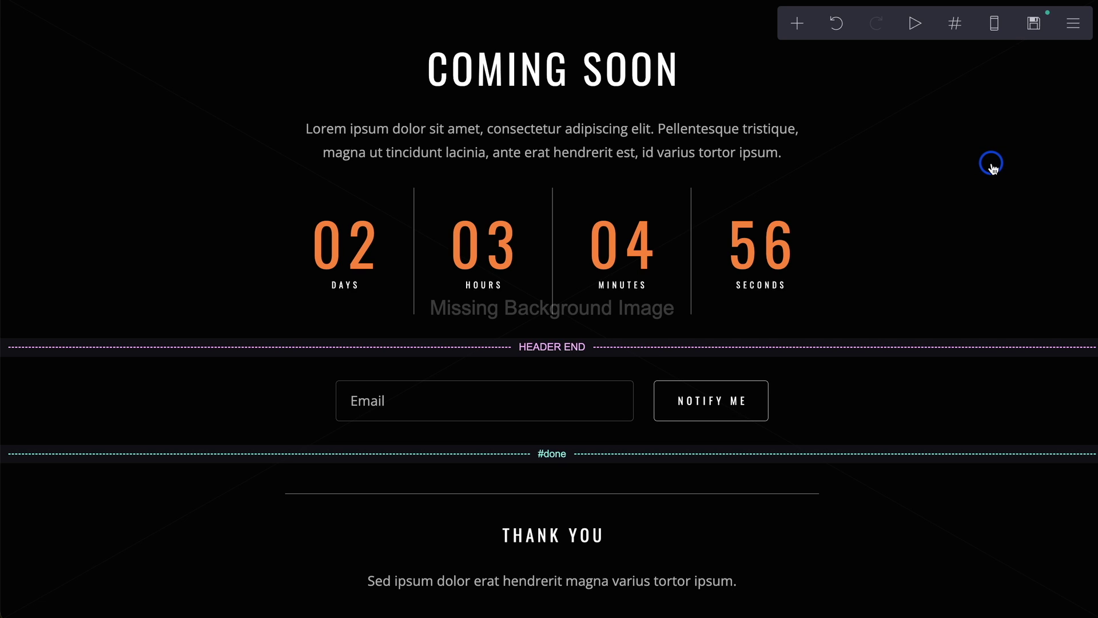
Set the countdown year to 2024 and zone to Eastern Time; leave background settings unchanged.
click(645, 272)
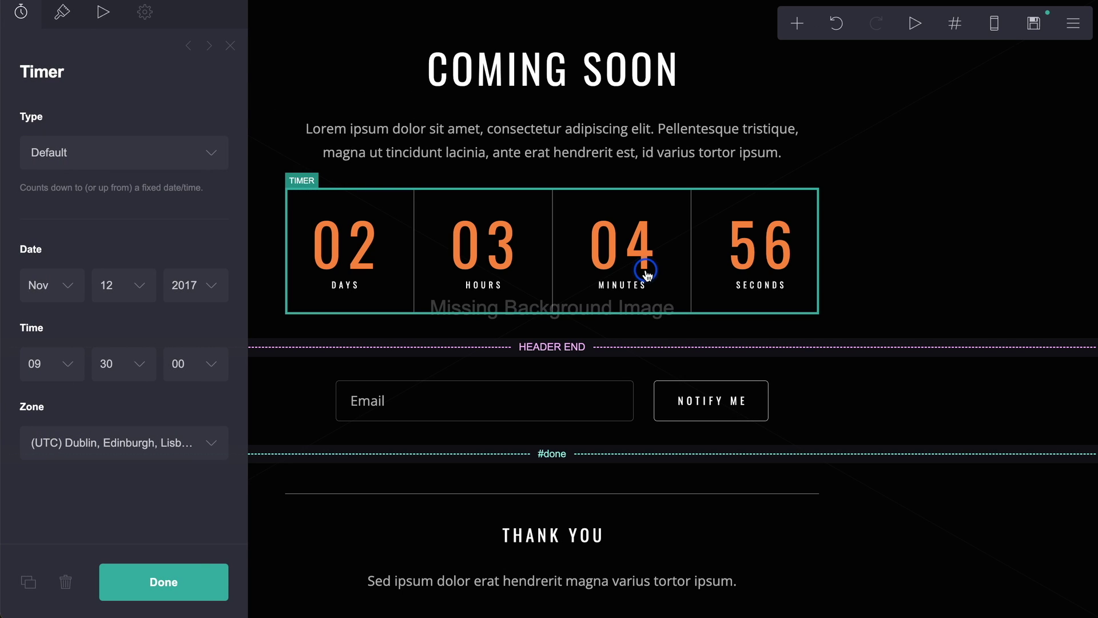
click(213, 290)
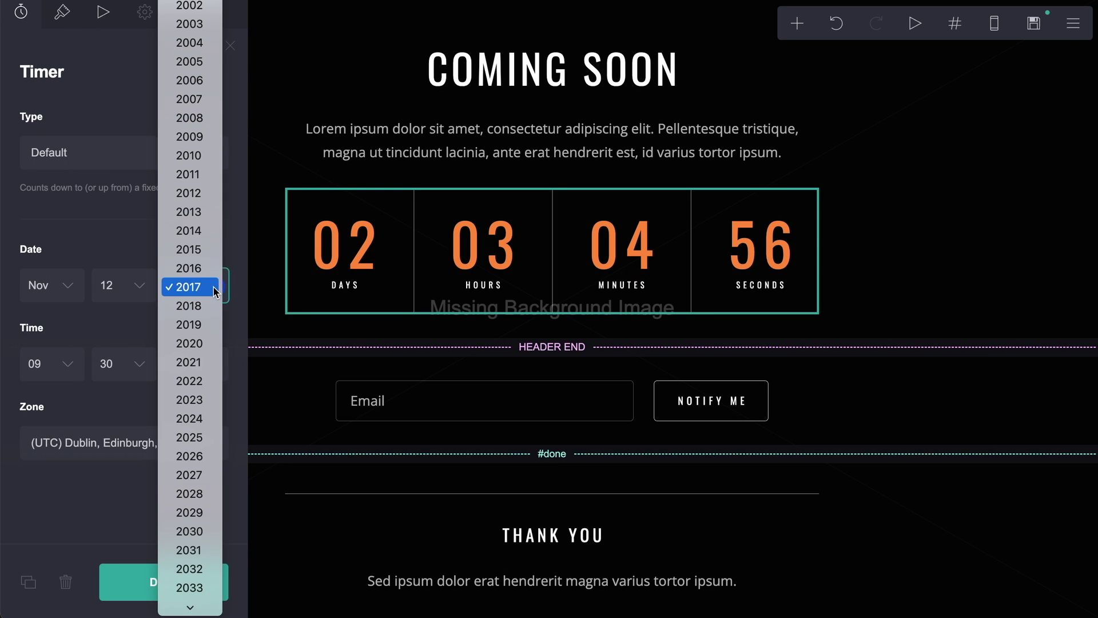
click(190, 417)
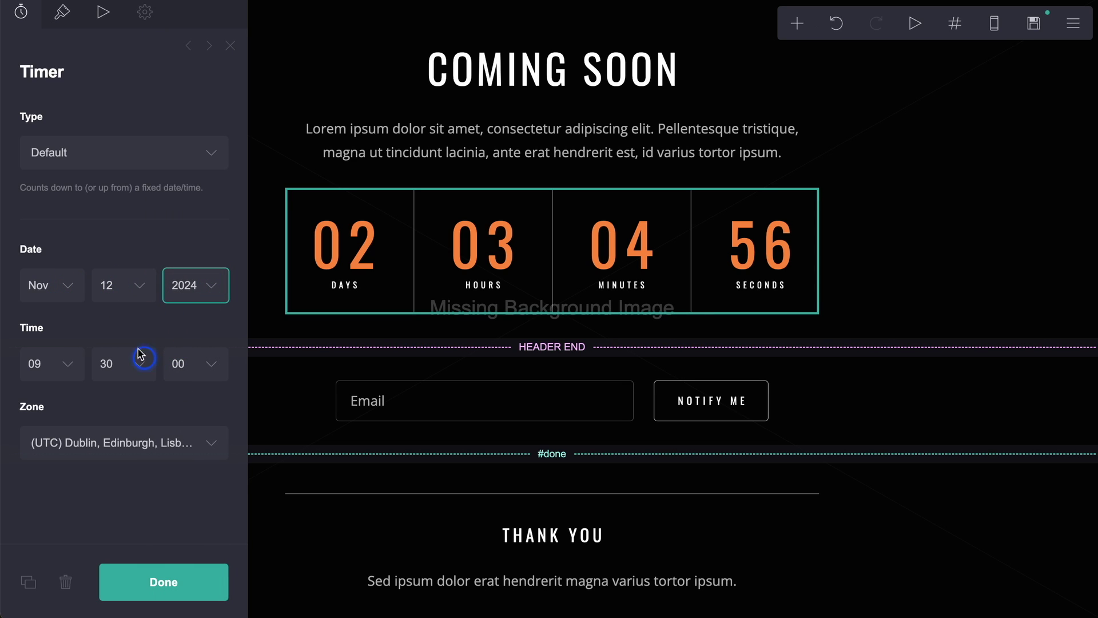
click(144, 438)
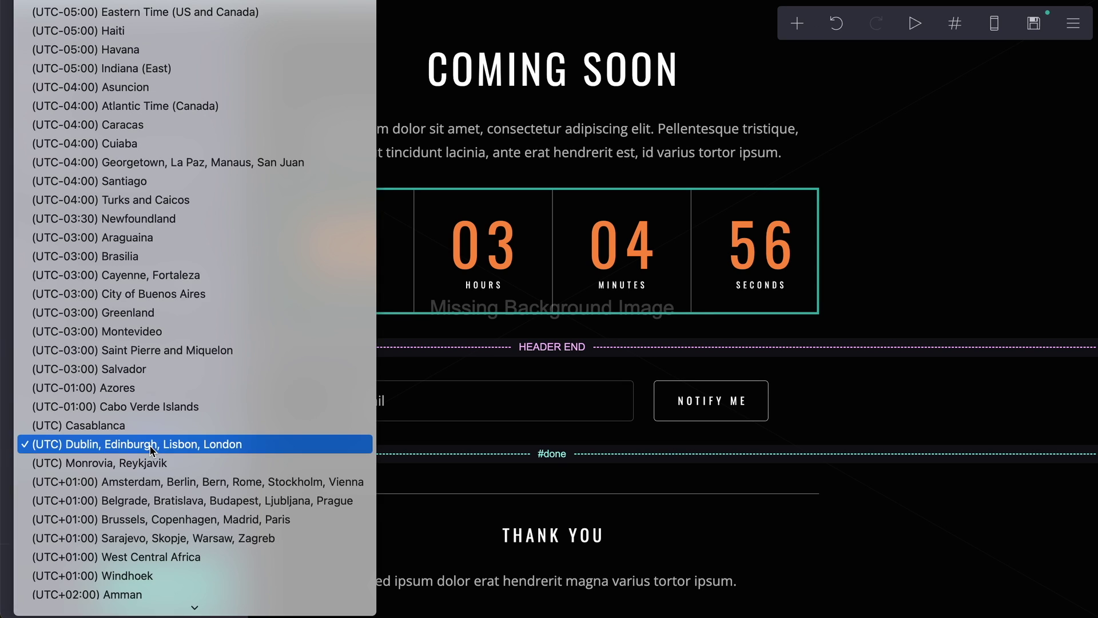
scroll(153, 450, down, 5)
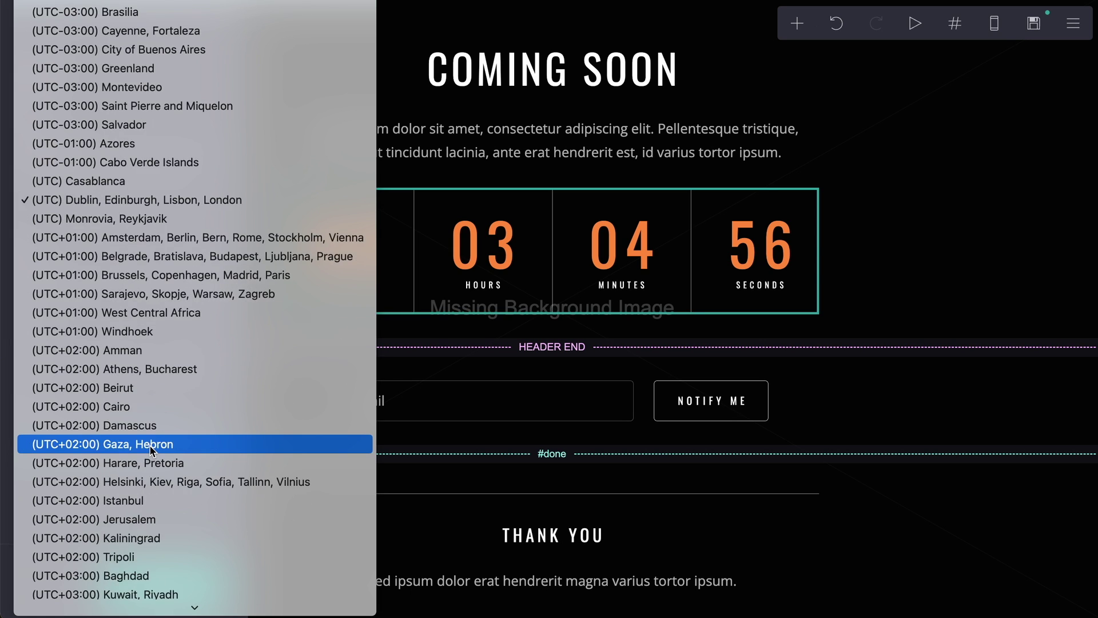
scroll(152, 450, up, 10)
scroll(153, 450, up, 5)
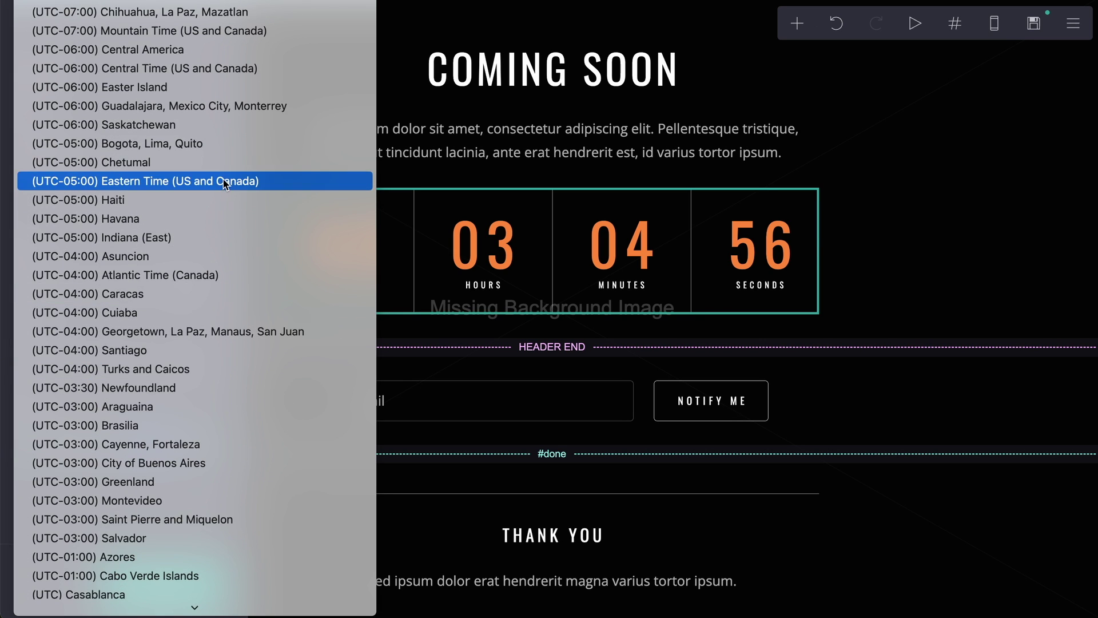
click(180, 181)
click(158, 576)
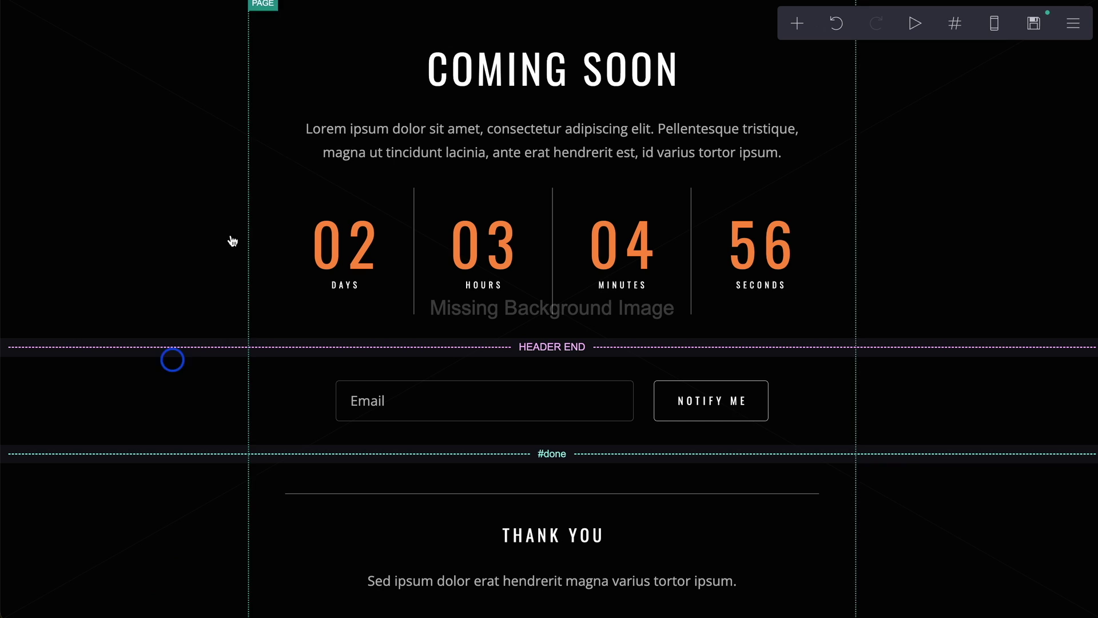
click(1067, 242)
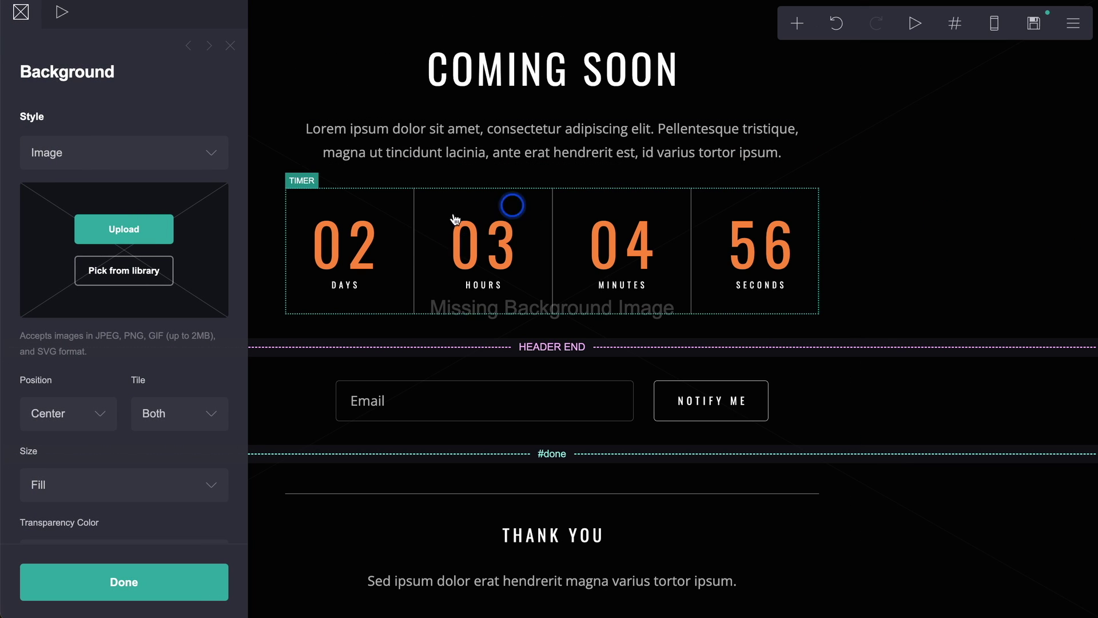
click(163, 582)
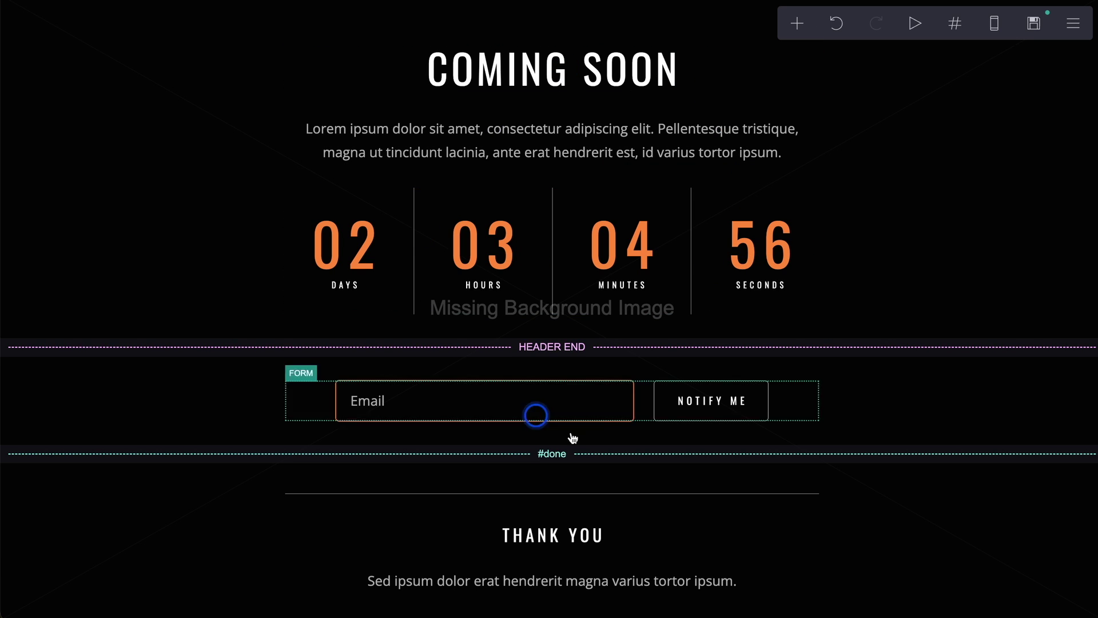
scroll(873, 477, down, 1)
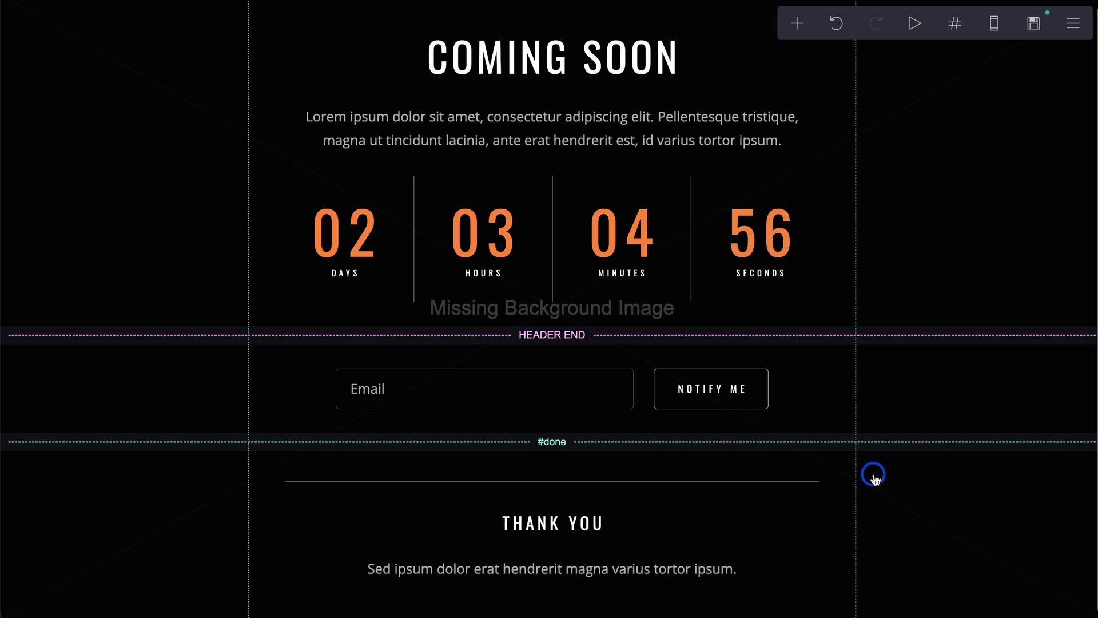
scroll(873, 477, up, 1)
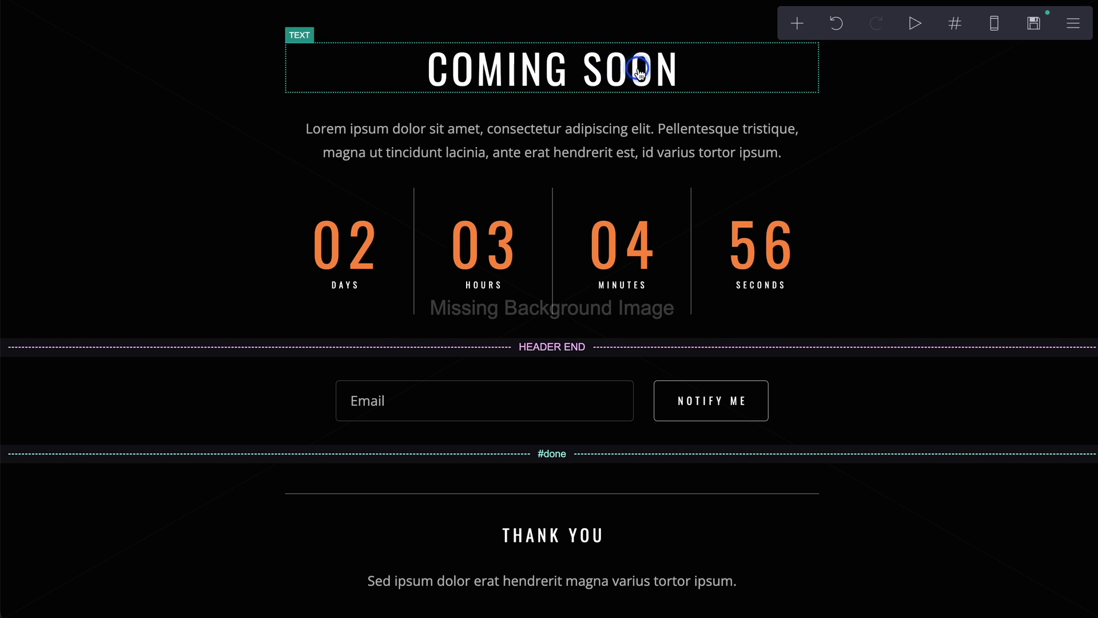
Set the COMING SOON heading to the Outfit font at size 4.875.
click(608, 64)
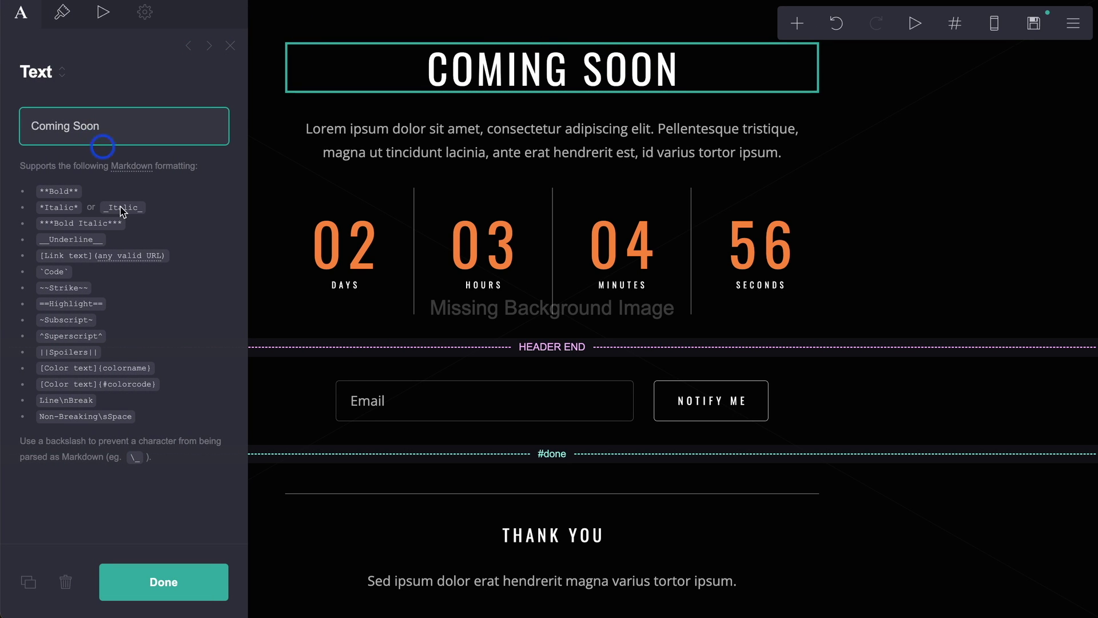
click(63, 14)
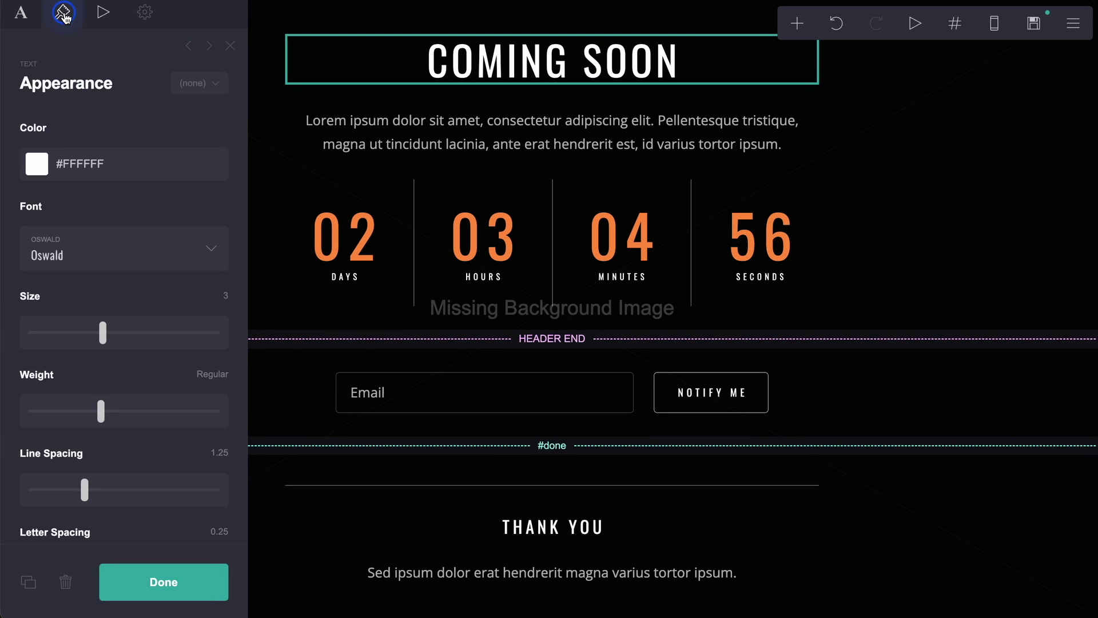
click(156, 258)
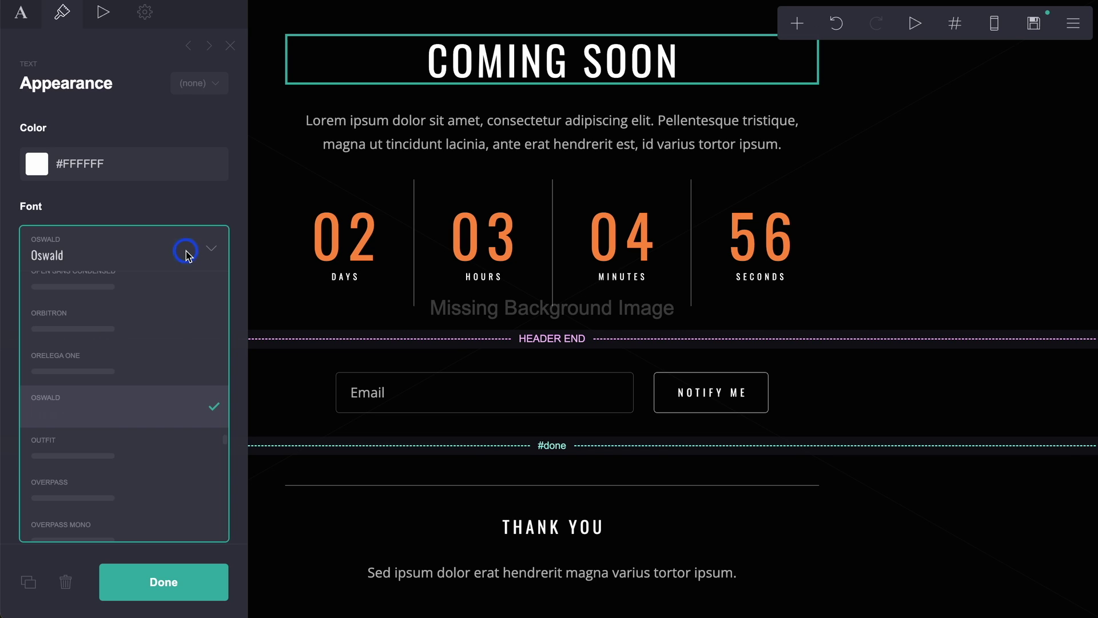
click(73, 465)
drag(103, 334, 156, 336)
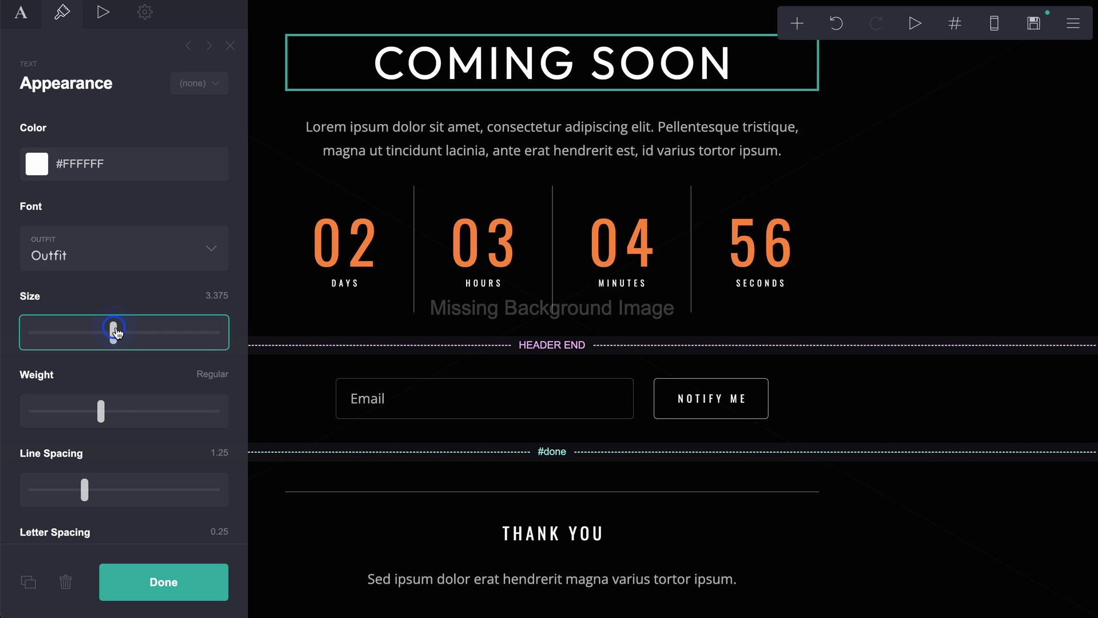
click(163, 581)
Make the page background a 45° gradient from red #FF0000 to blue #0000FF.
double_click(868, 93)
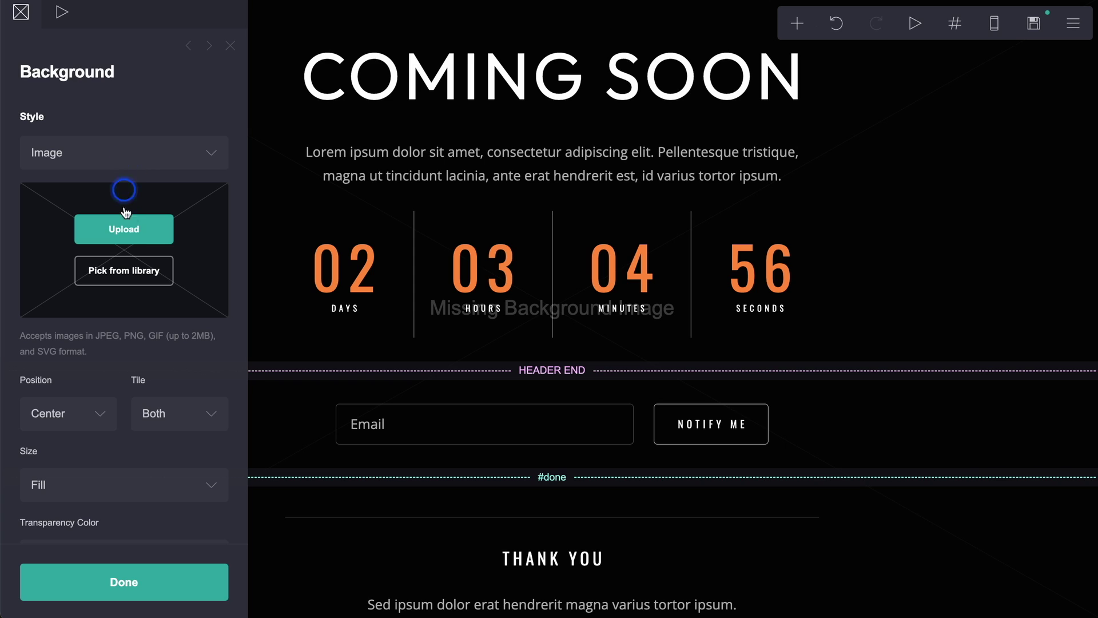
scroll(112, 416, down, 3)
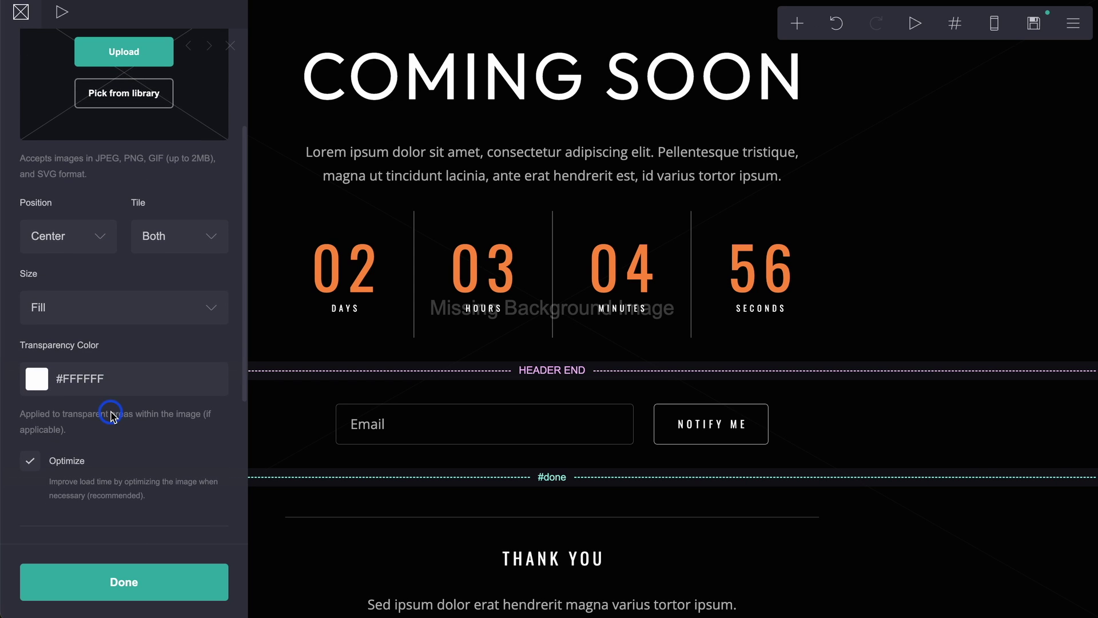
click(93, 378)
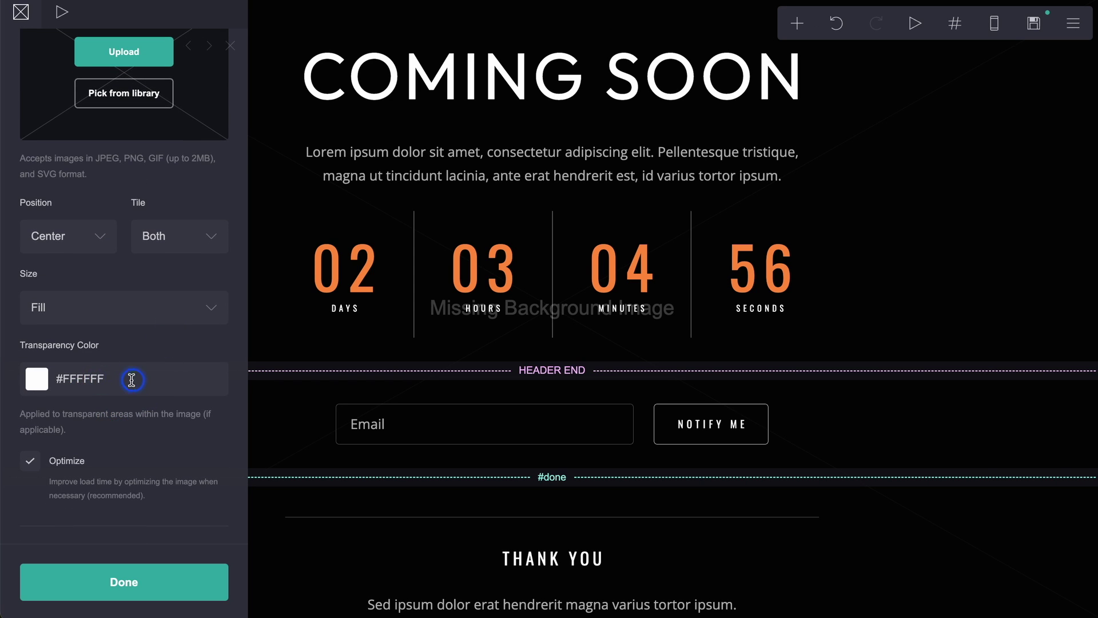
scroll(132, 379, up, 3)
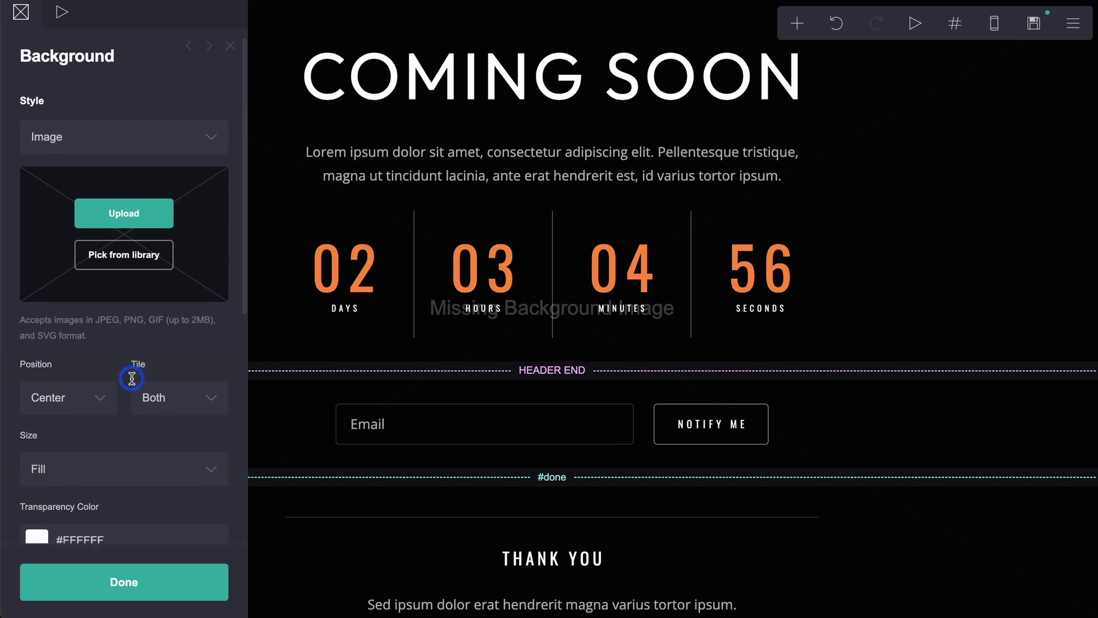
click(208, 146)
click(138, 127)
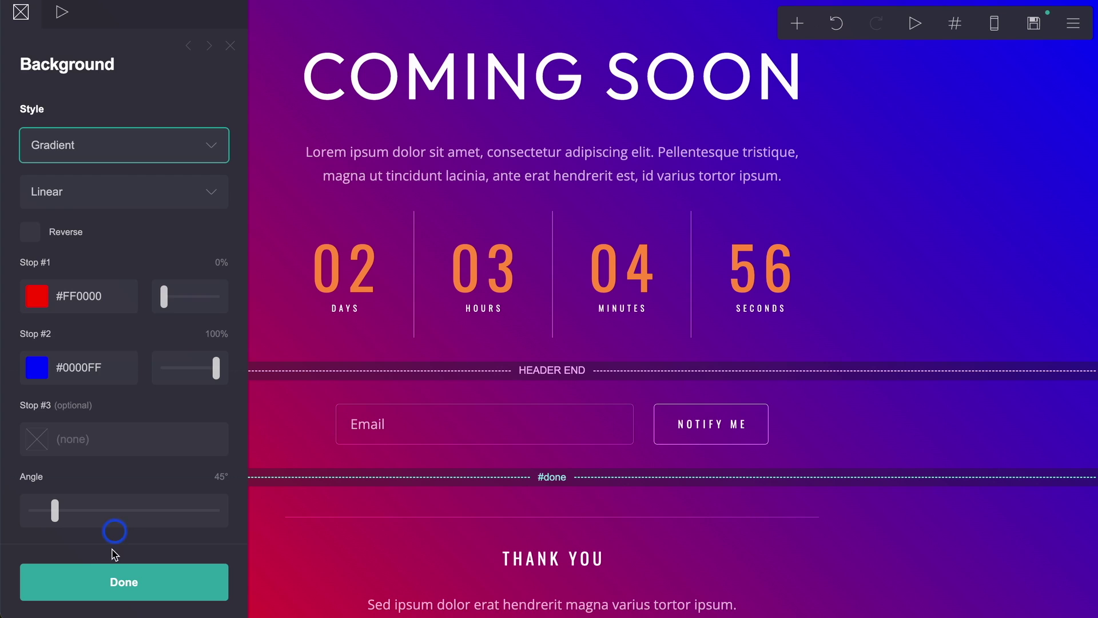
click(124, 581)
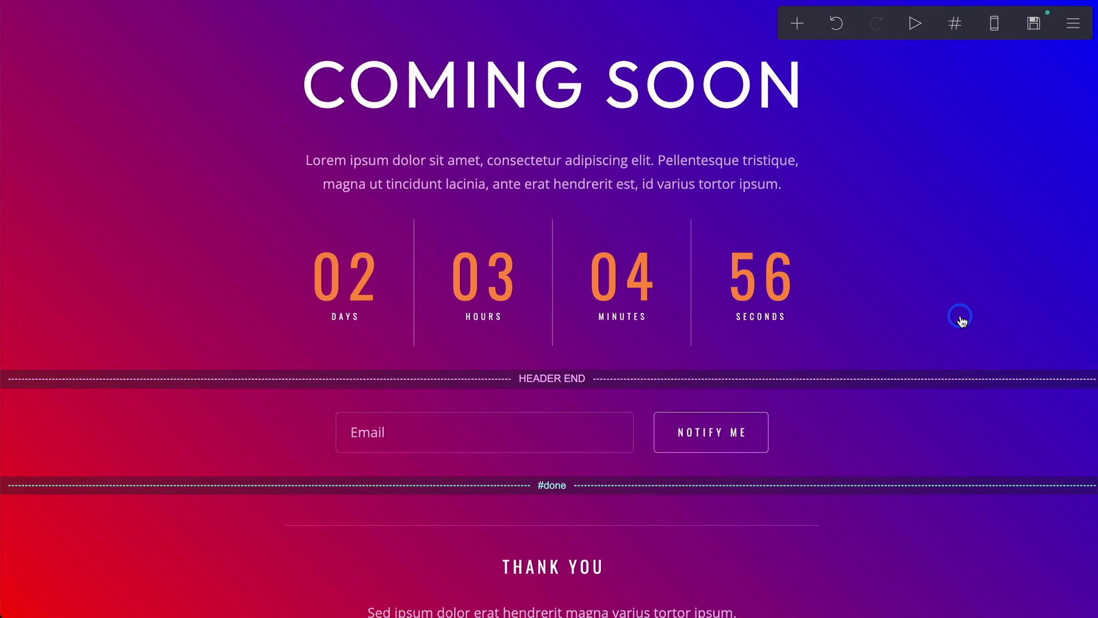
scroll(961, 320, down, 1)
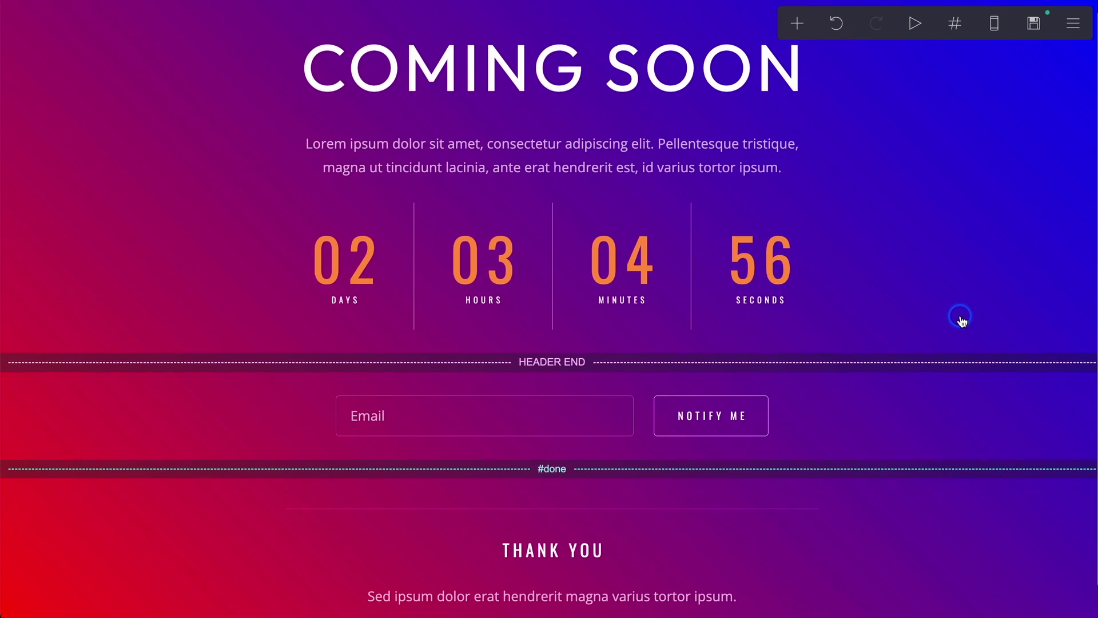
Reselect the Lorem ipsum paragraph to bring up its Open Sans appearance settings.
click(446, 159)
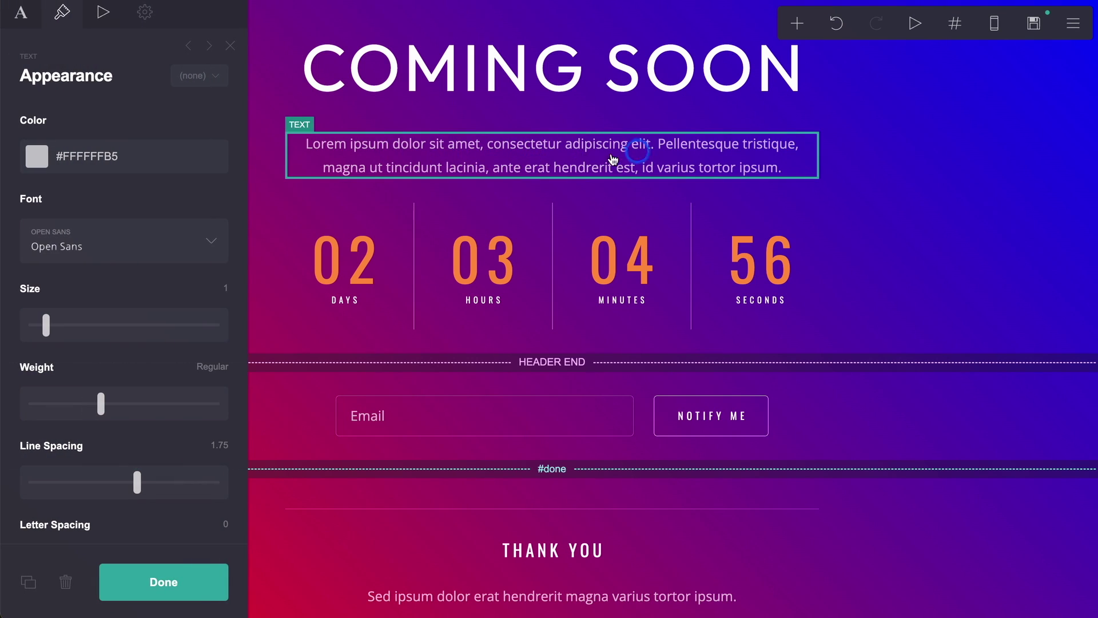
click(932, 249)
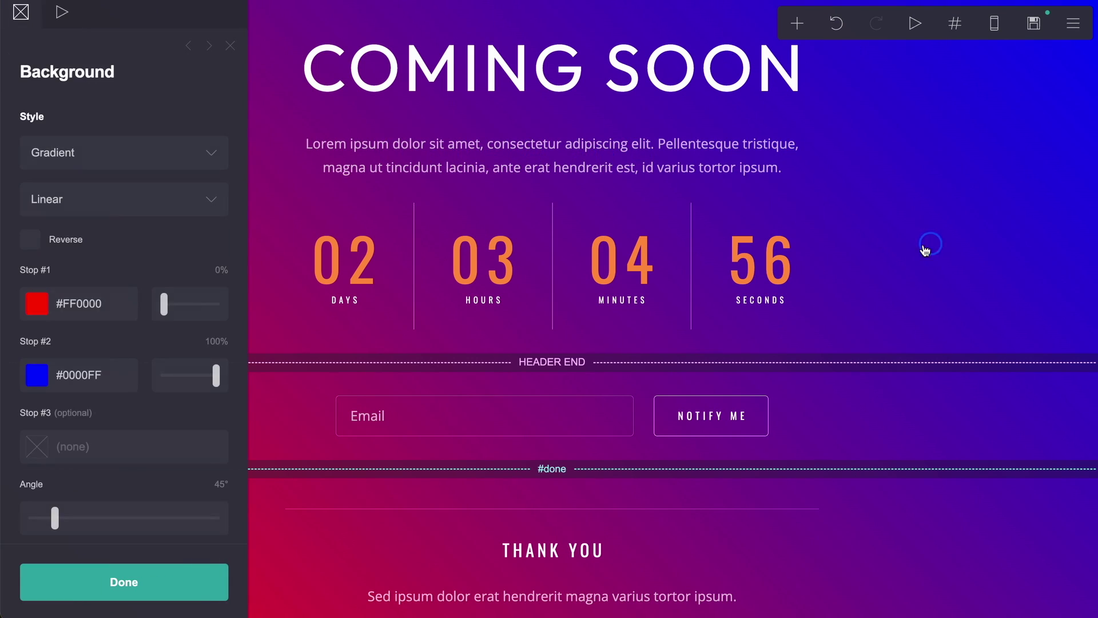
click(542, 172)
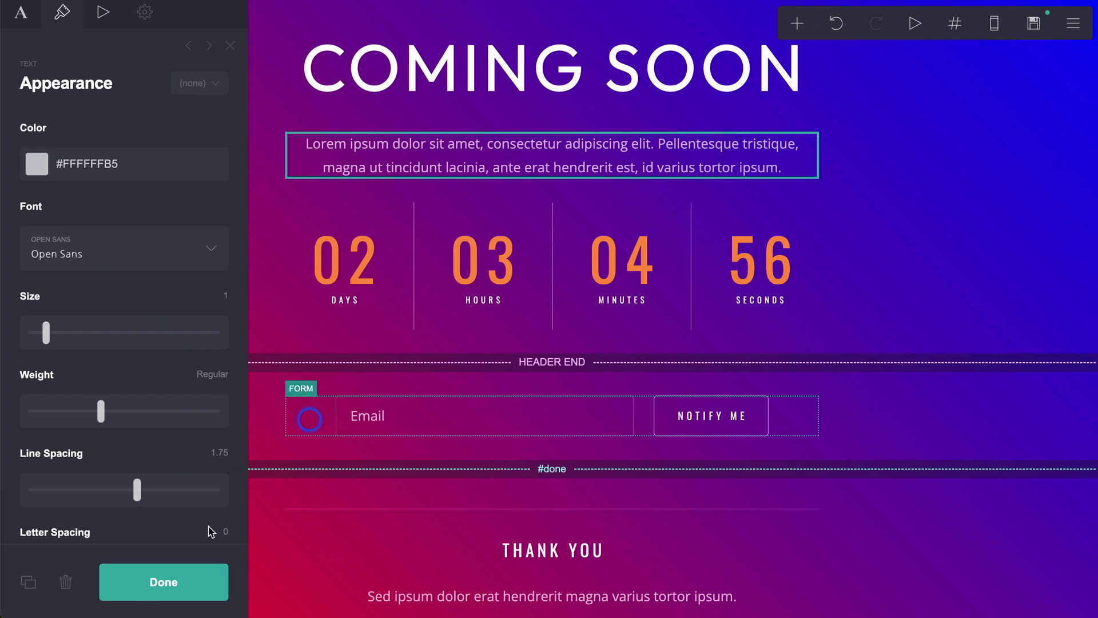
Add an Image placeholder element below the Lorem ipsum paragraph.
click(132, 584)
click(712, 167)
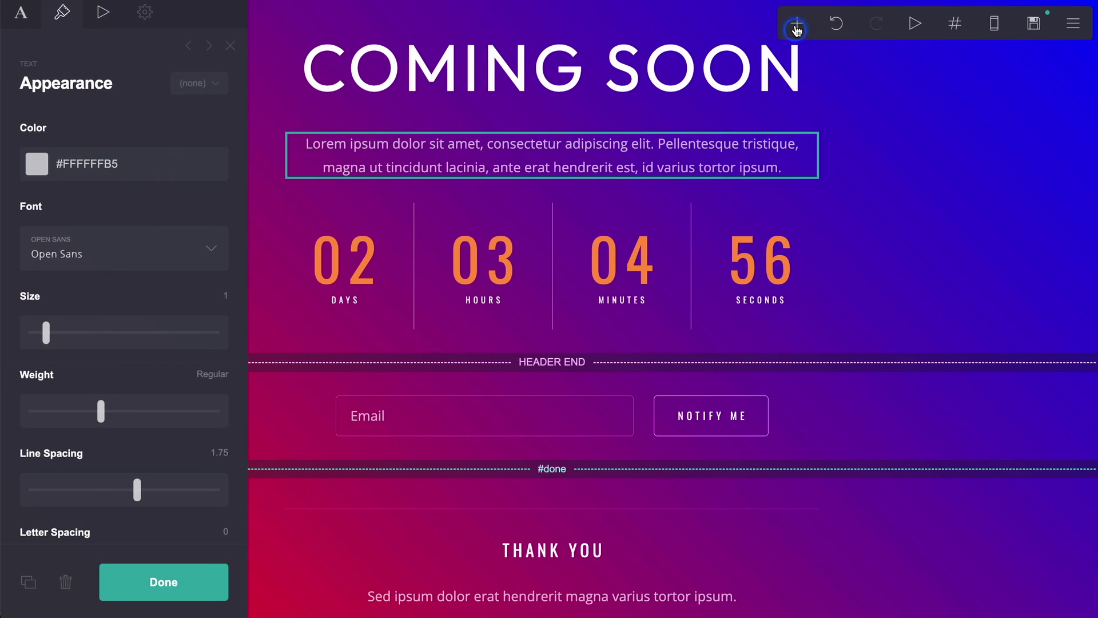
click(796, 26)
click(638, 108)
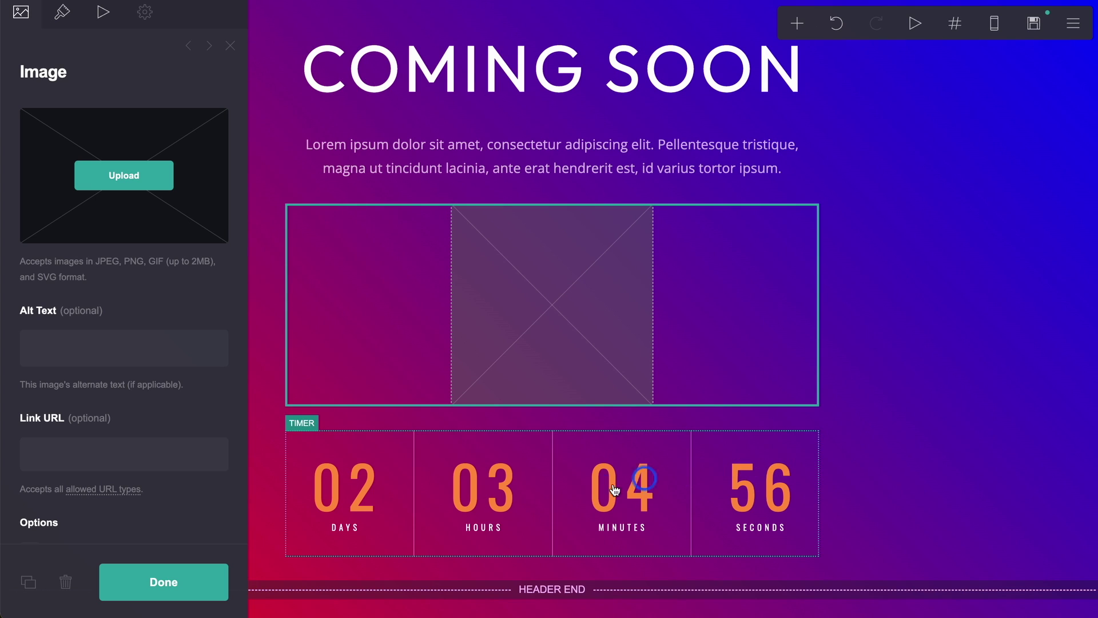
Move the countdown timer directly under the COMING SOON heading.
drag(601, 493, 623, 127)
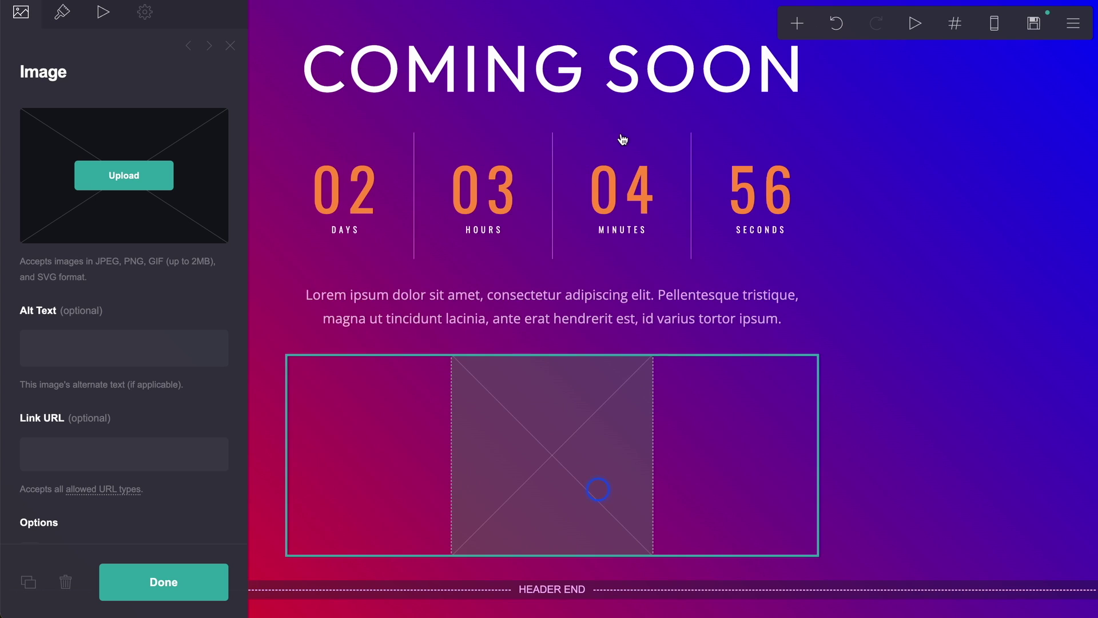
click(943, 268)
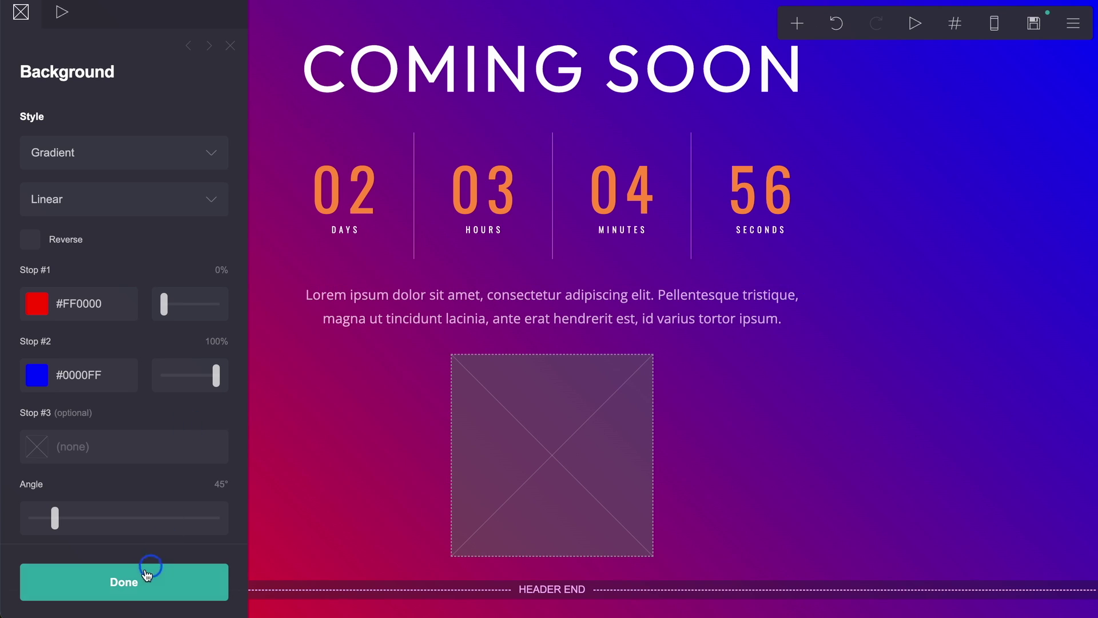
click(124, 581)
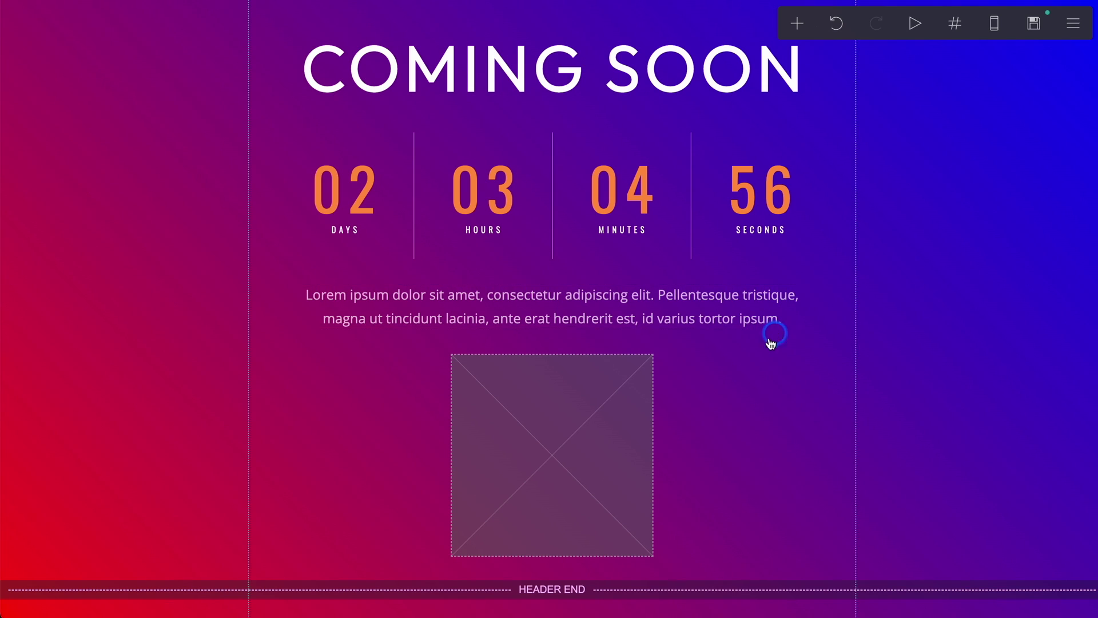
scroll(729, 369, down, 3)
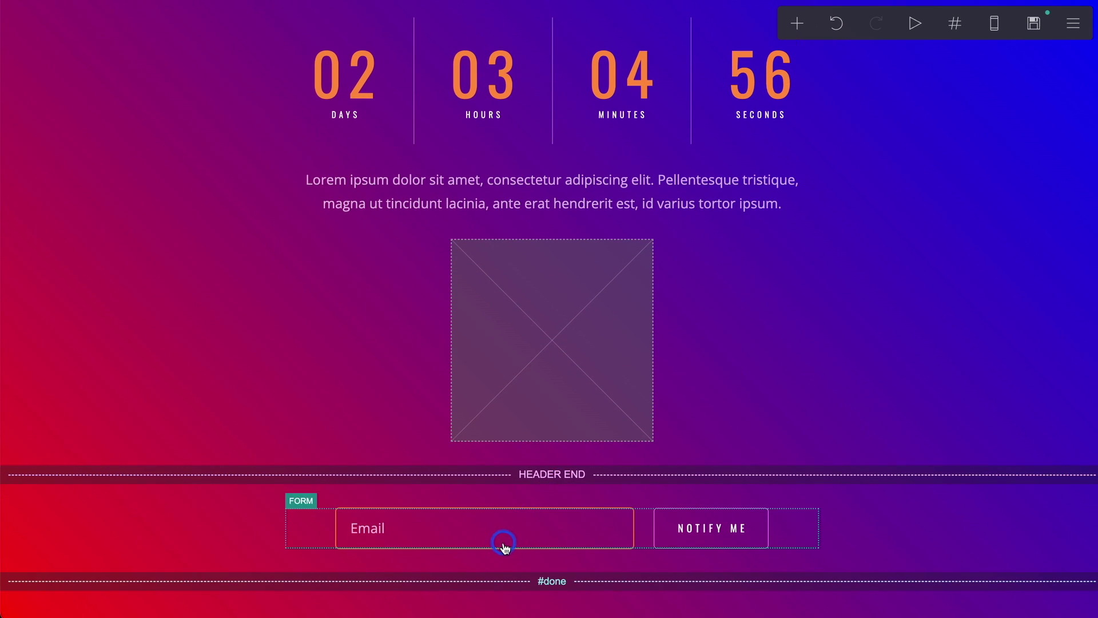
Move the signup form above the image placeholder and keep its type as Signup.
drag(504, 548, 501, 232)
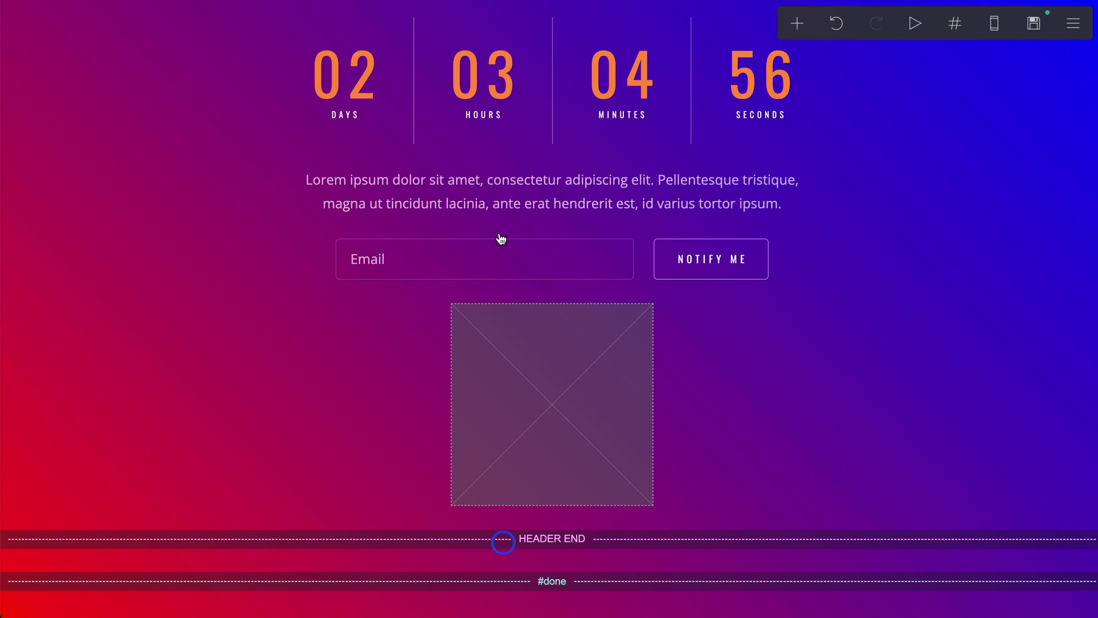
click(487, 266)
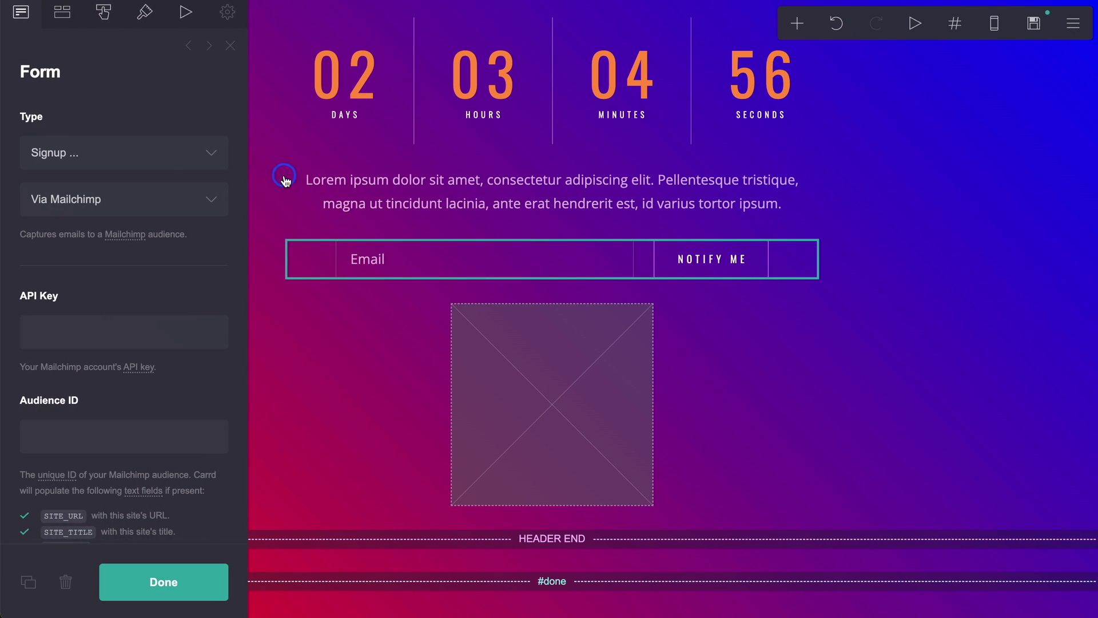
click(140, 153)
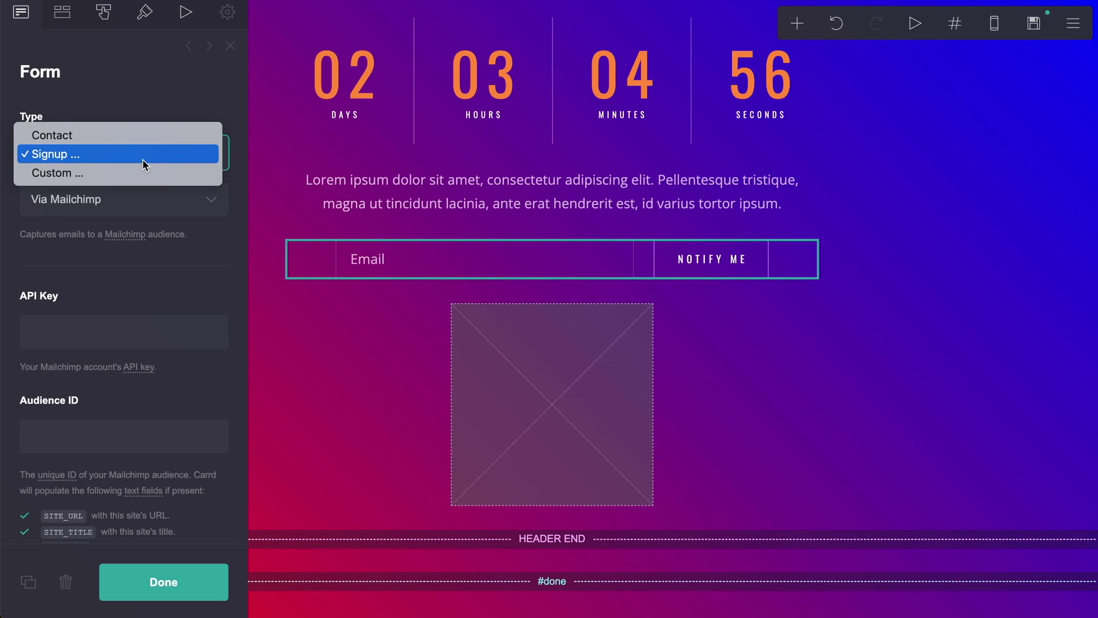
click(146, 145)
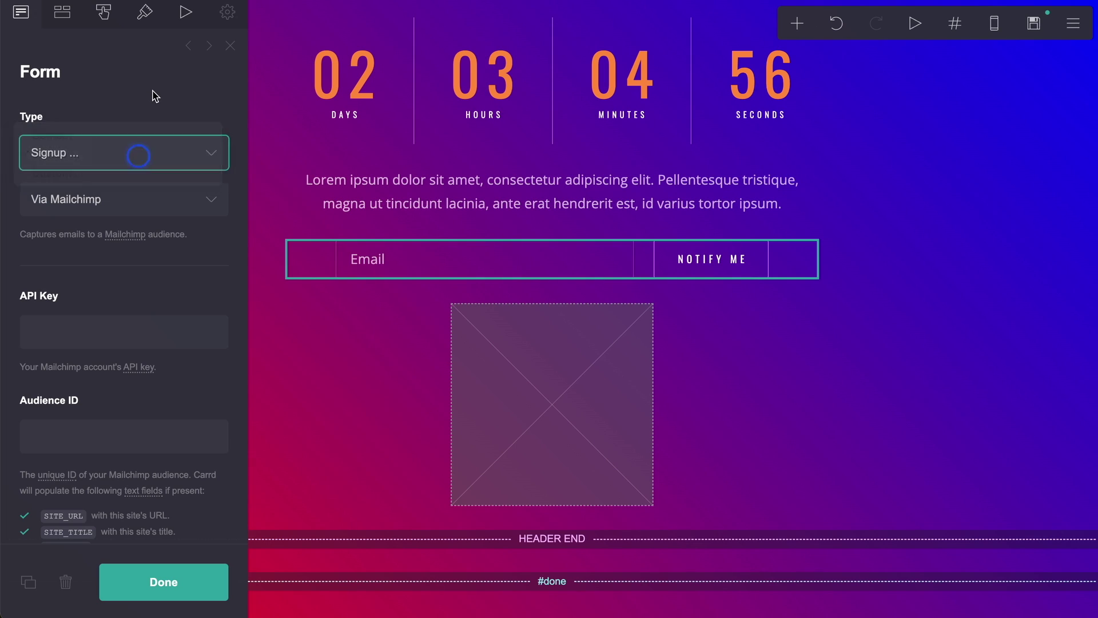
click(124, 202)
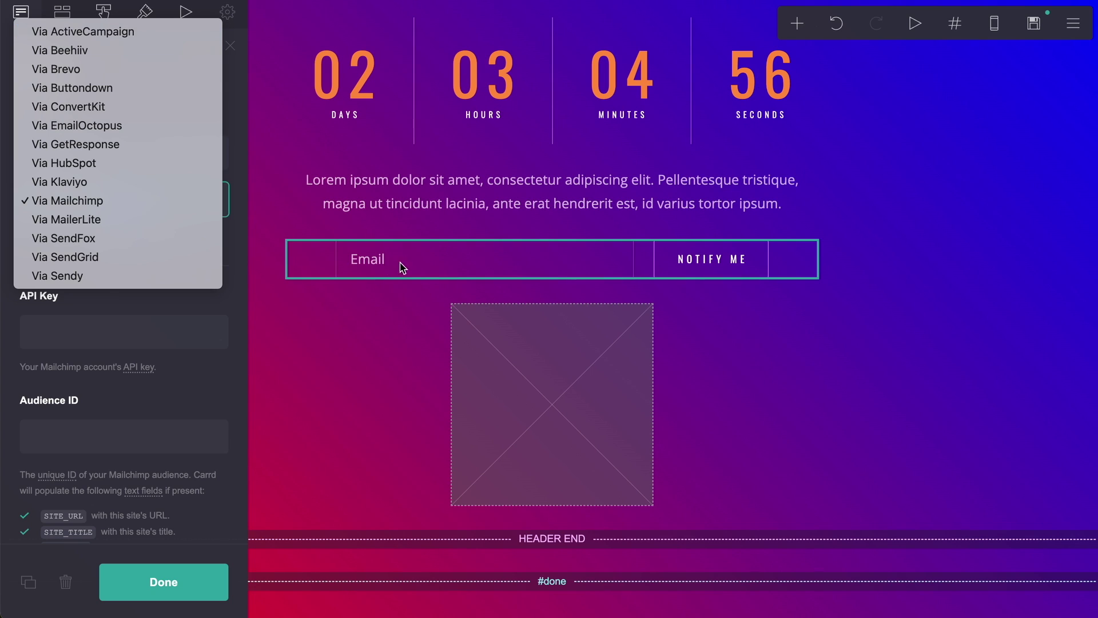
click(110, 203)
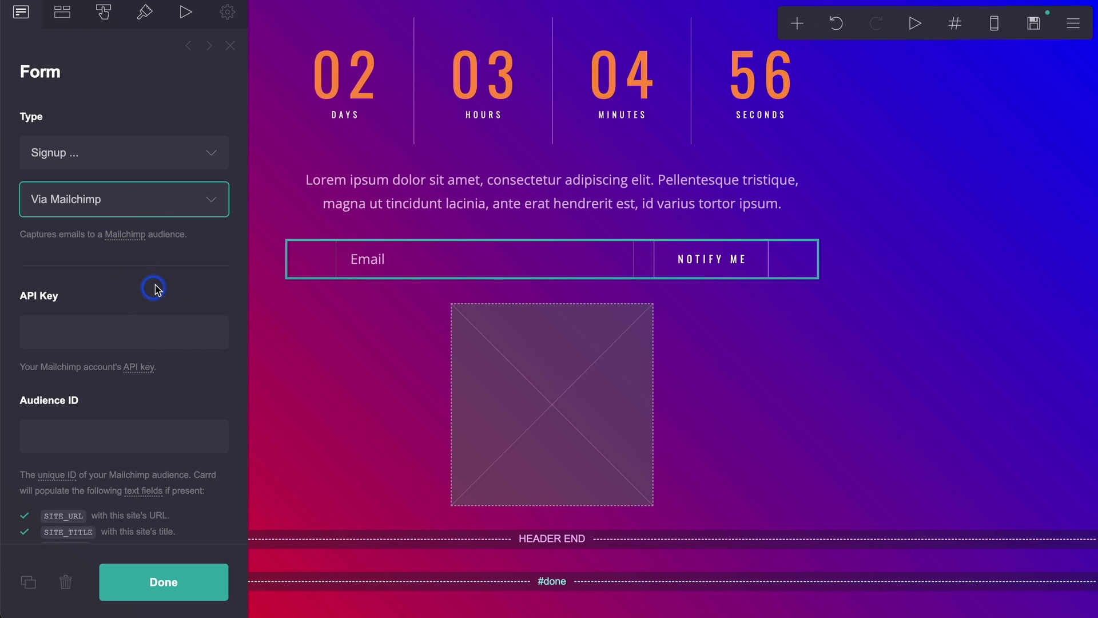
scroll(154, 289, down, 2)
scroll(154, 290, up, 2)
scroll(155, 283, down, 3)
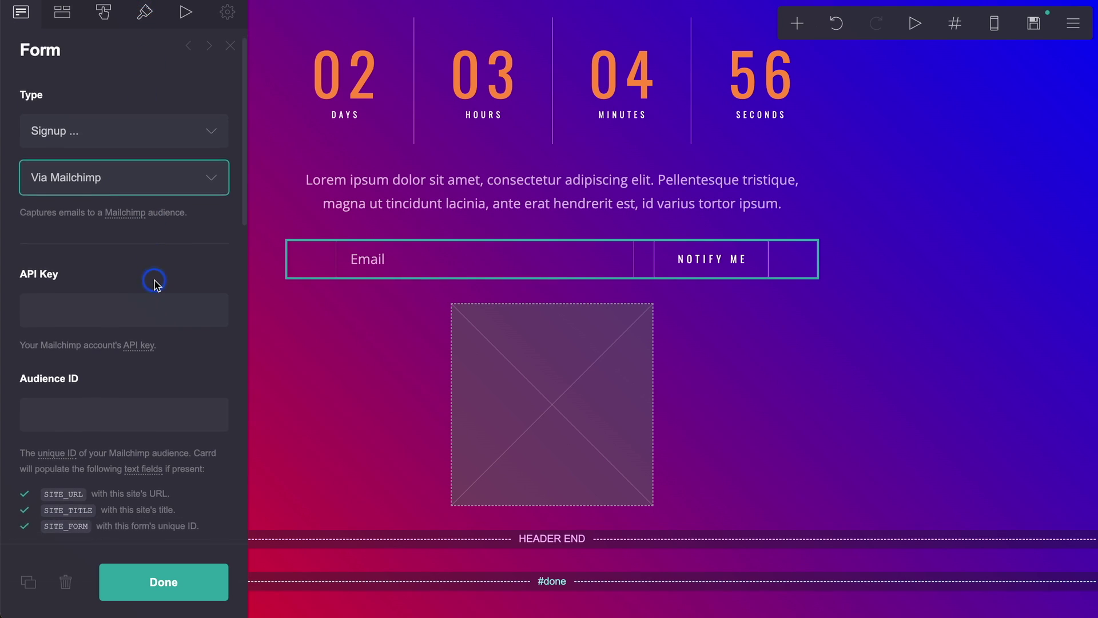
scroll(155, 283, down, 3)
scroll(156, 283, down, 2)
scroll(184, 283, down, 2)
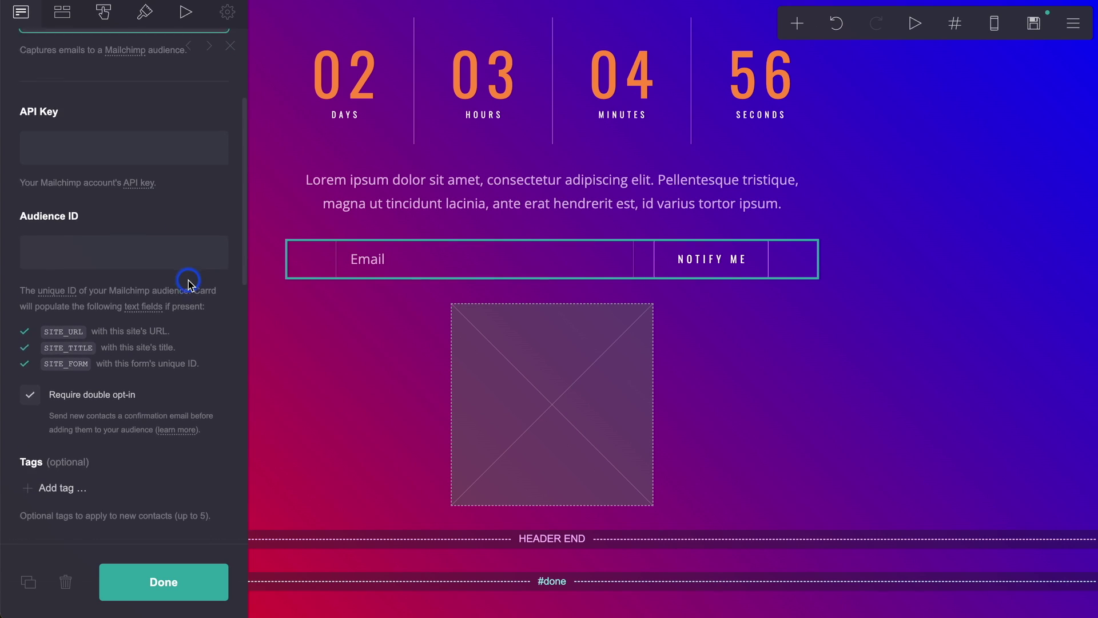
scroll(190, 283, down, 2)
scroll(190, 283, down, 2)
scroll(190, 284, down, 2)
scroll(189, 284, down, 2)
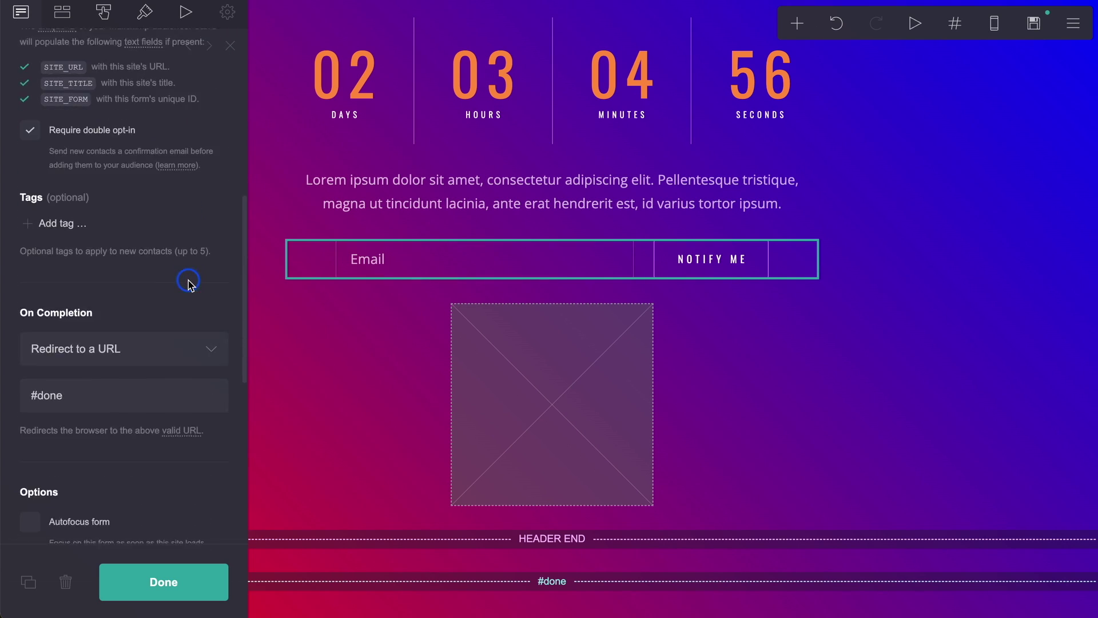
scroll(189, 283, up, 5)
scroll(189, 283, up, 1)
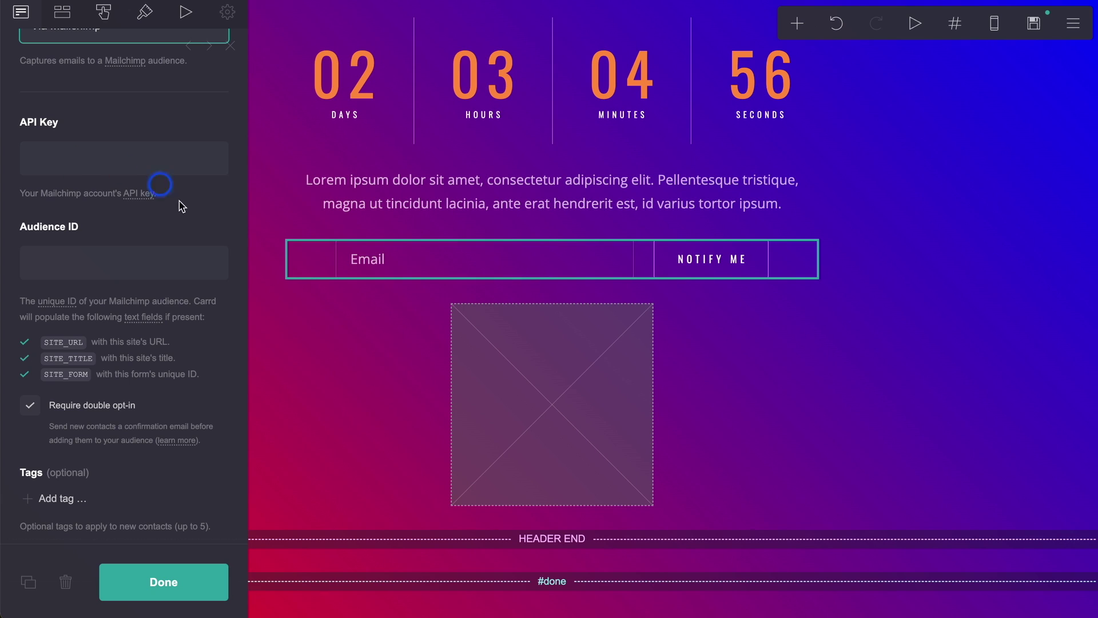
scroll(150, 357, down, 3)
scroll(150, 358, down, 2)
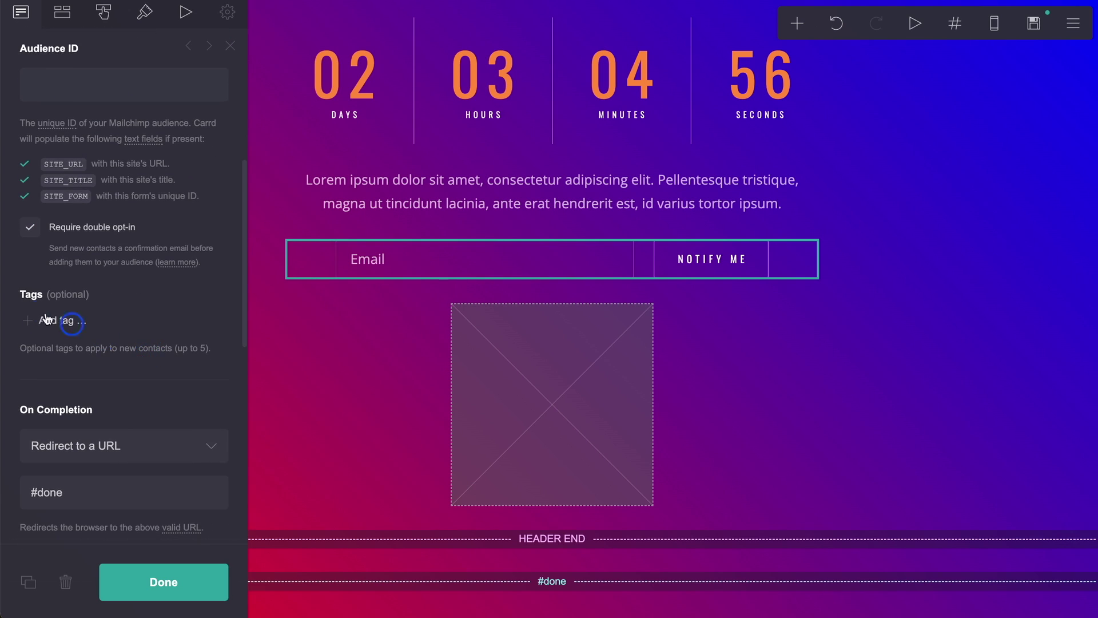
scroll(164, 369, down, 2)
scroll(172, 378, down, 1)
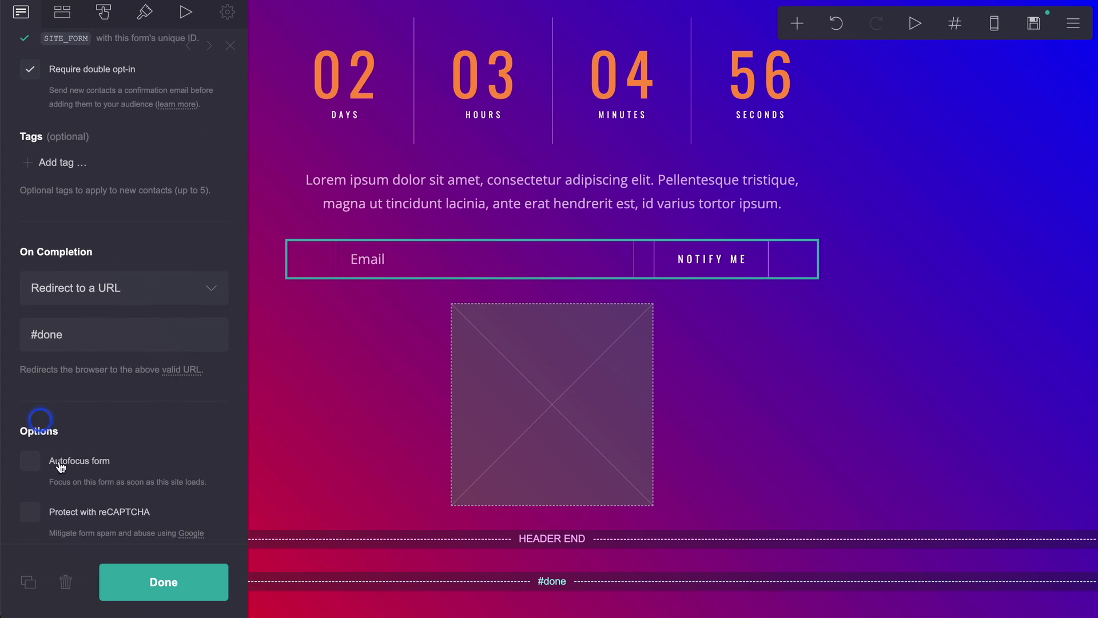
scroll(131, 407, up, 2)
scroll(131, 407, up, 2)
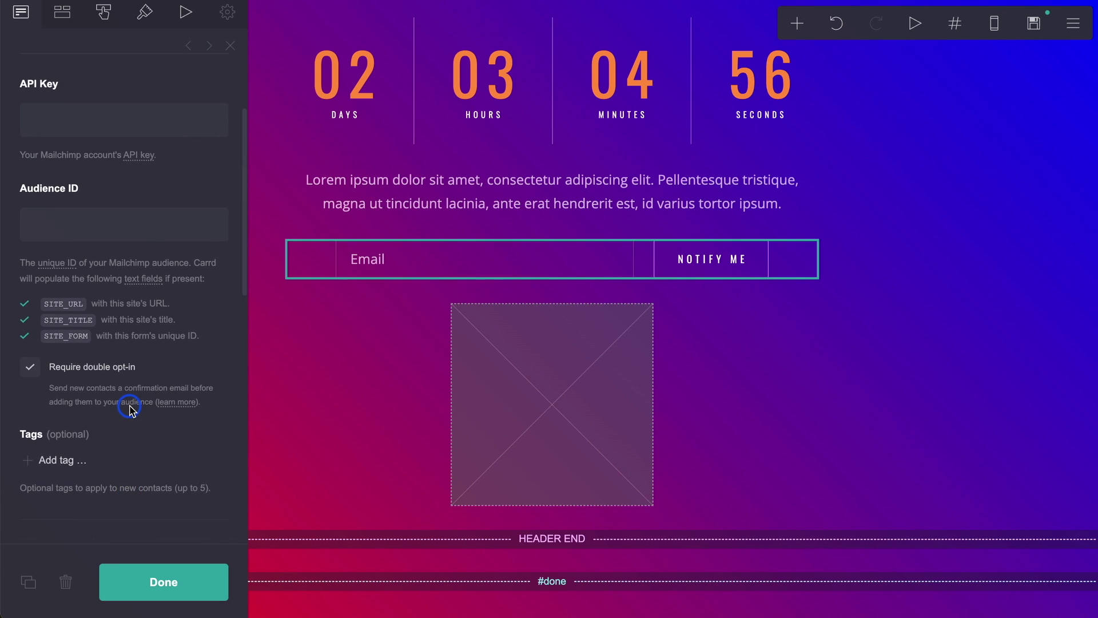
scroll(131, 408, up, 2)
scroll(131, 408, up, 1)
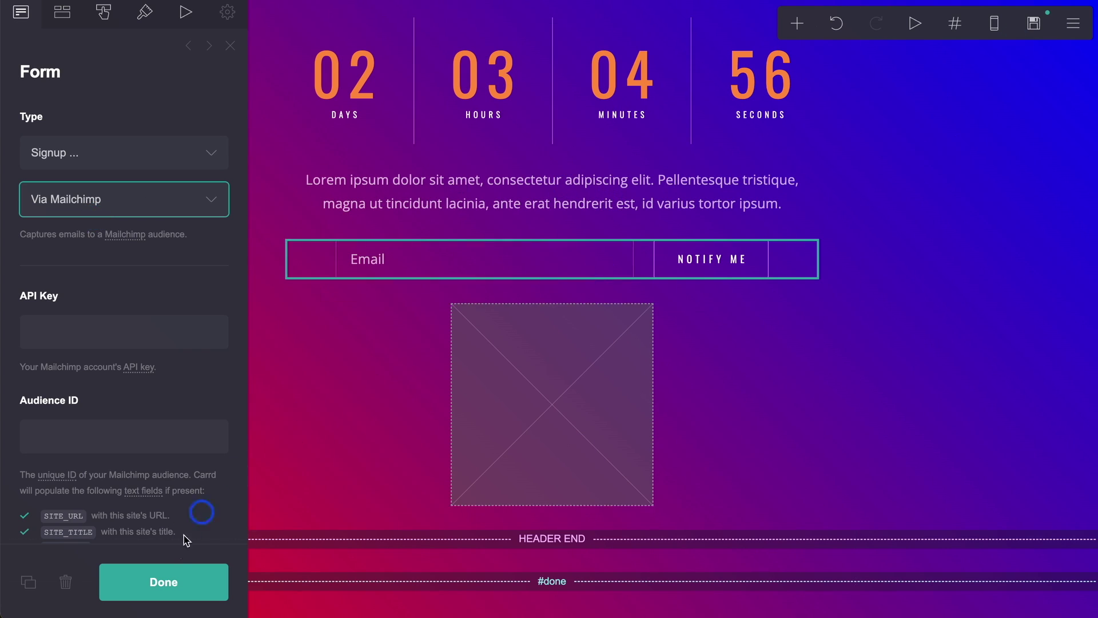
Close the form settings and switch to the phone-sized preview.
click(163, 581)
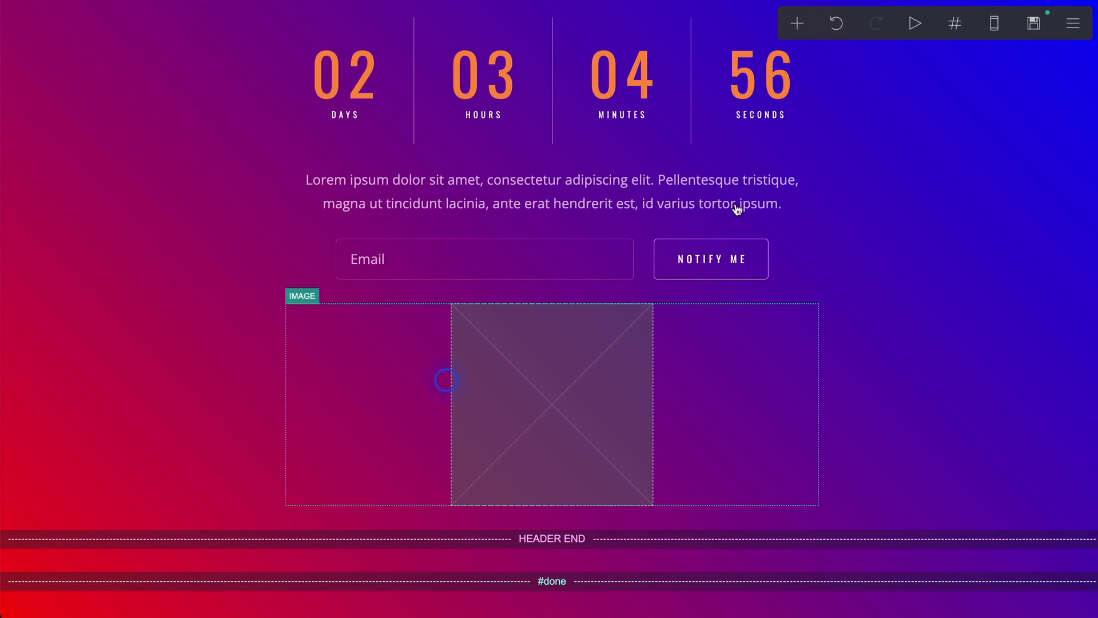
click(994, 23)
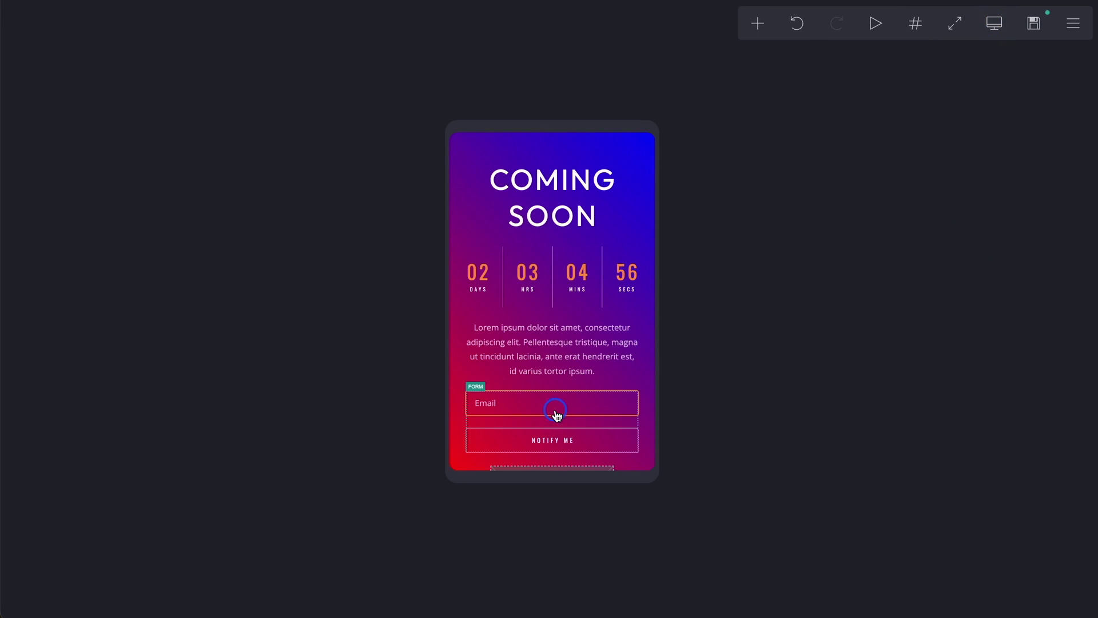
scroll(574, 334, down, 1)
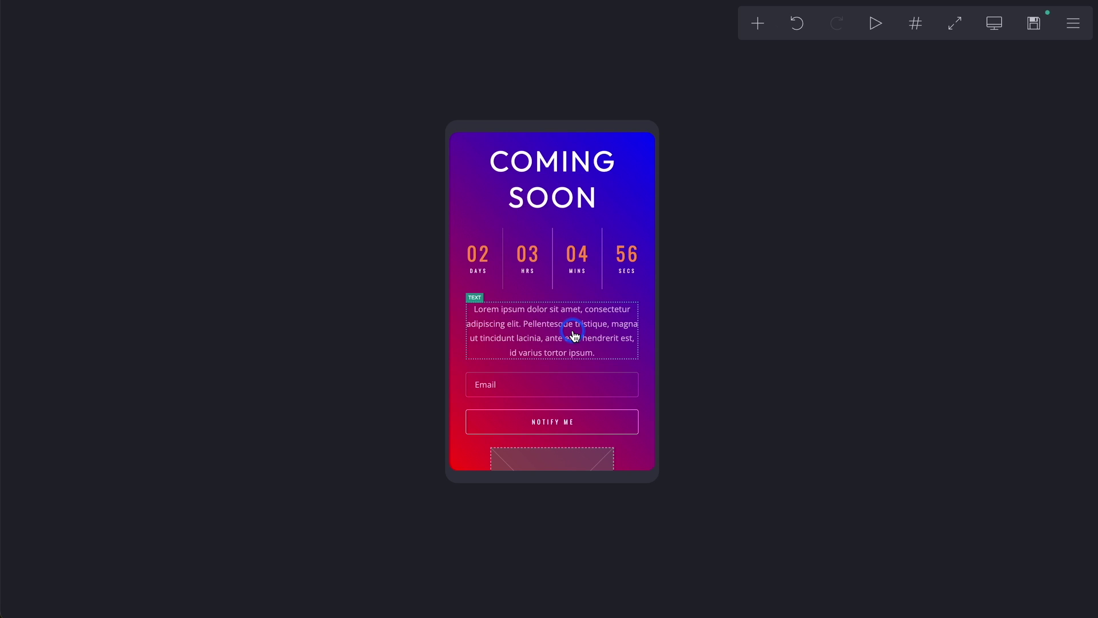
scroll(573, 334, down, 3)
scroll(574, 335, down, 3)
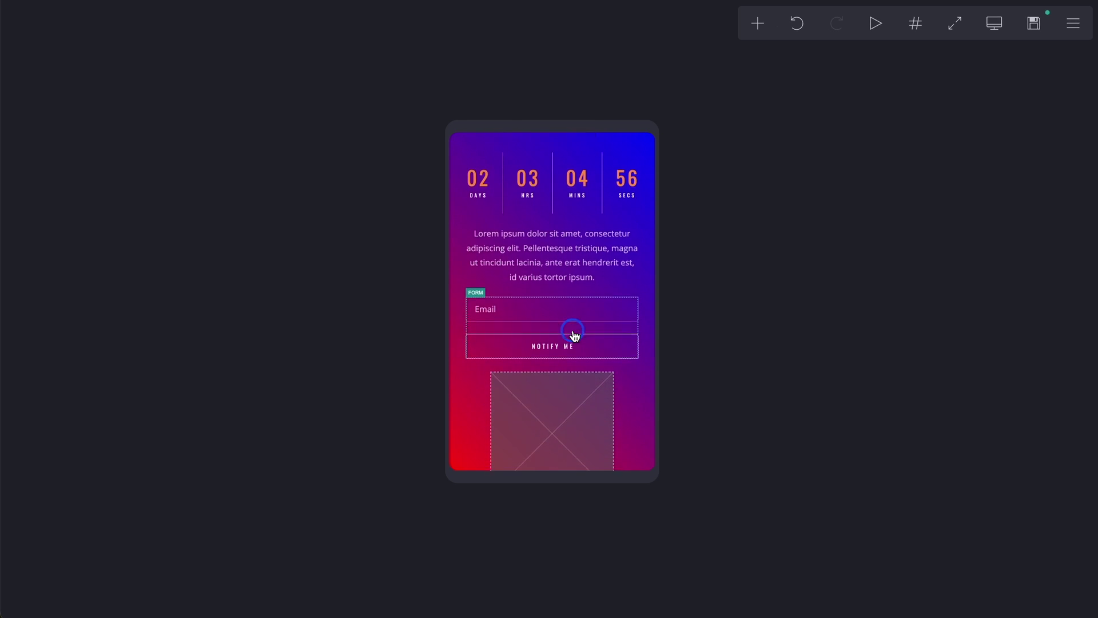
scroll(574, 335, down, 4)
scroll(573, 334, up, 2)
scroll(573, 335, up, 4)
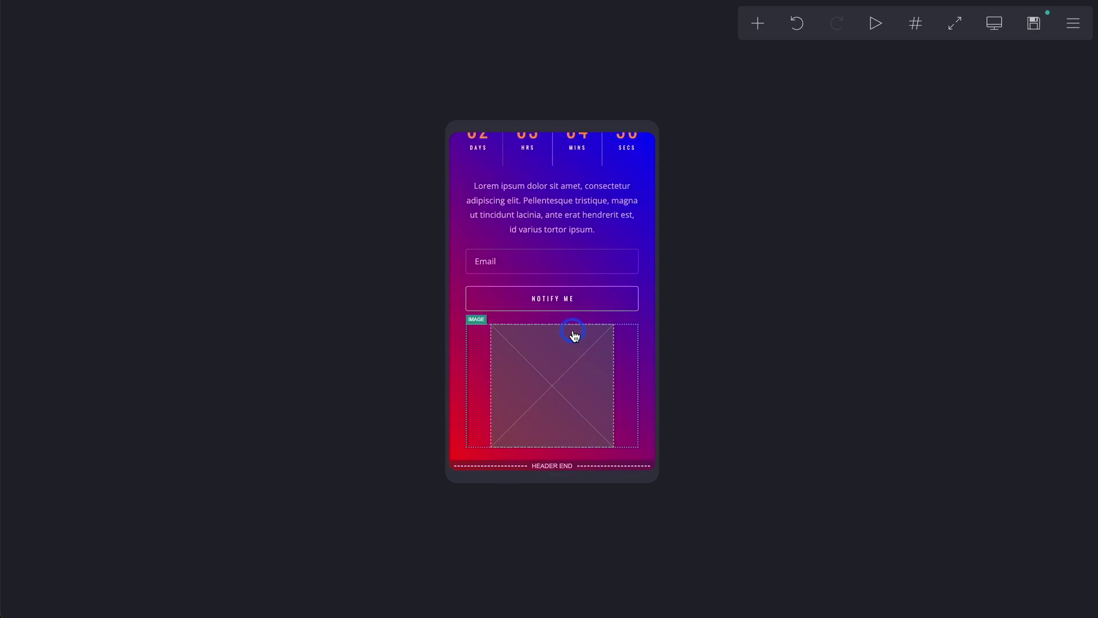
scroll(573, 336, up, 3)
scroll(573, 335, up, 1)
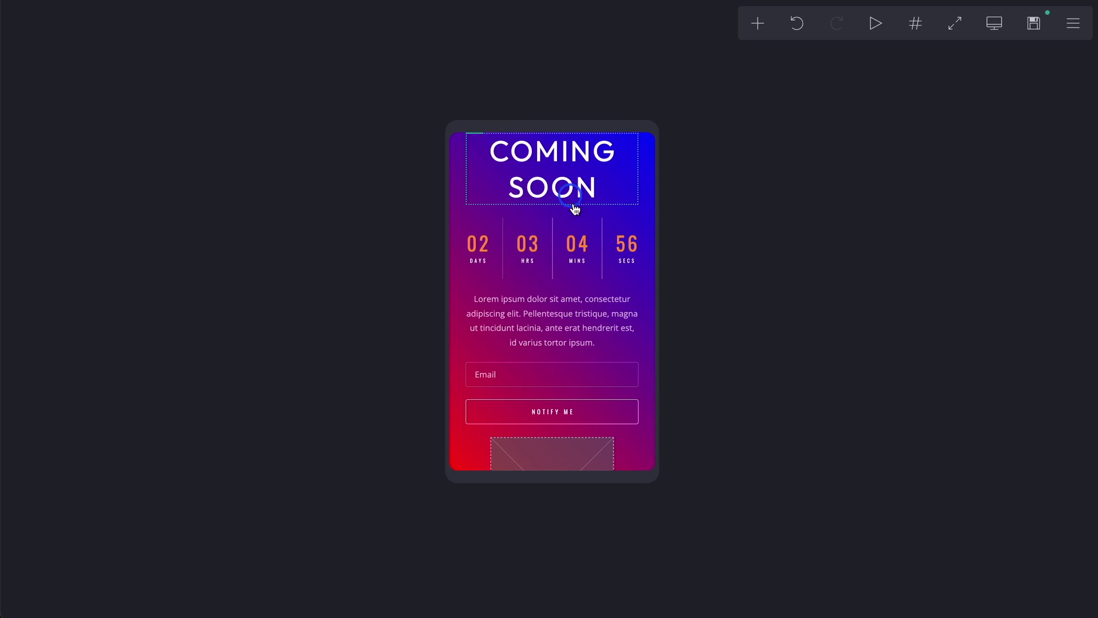
scroll(573, 317, down, 2)
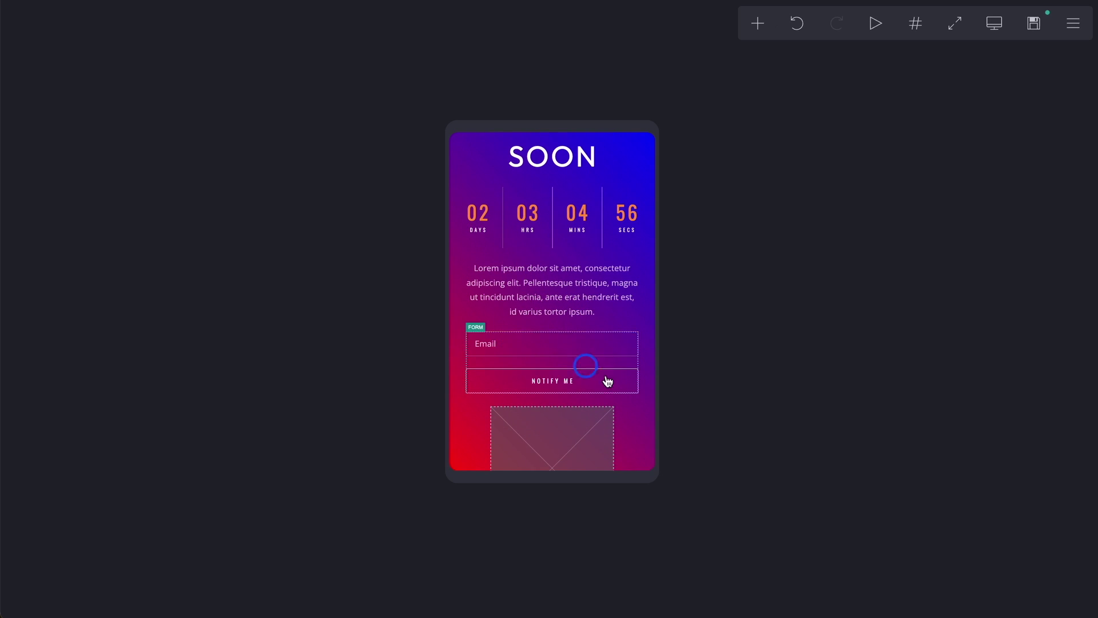
scroll(646, 401, down, 5)
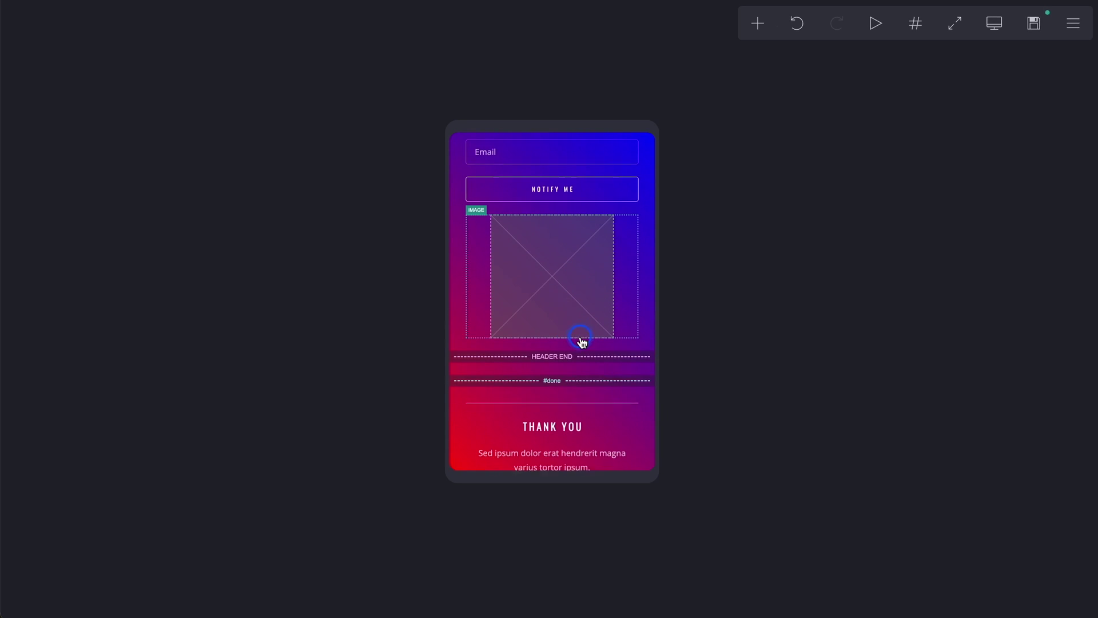
scroll(573, 339, up, 1)
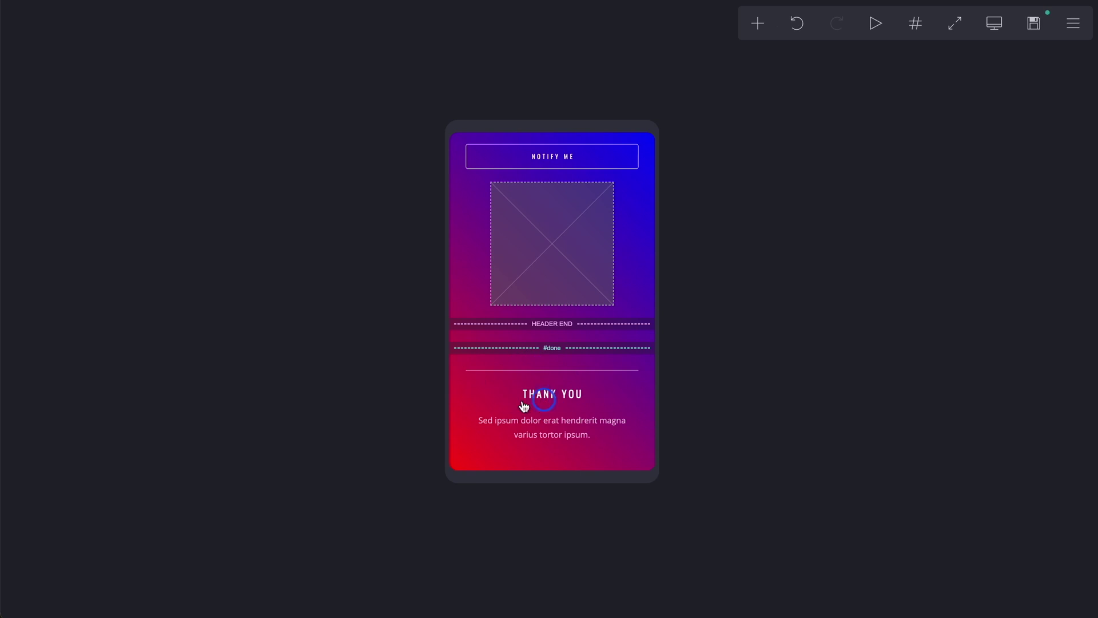
scroll(576, 397, up, 5)
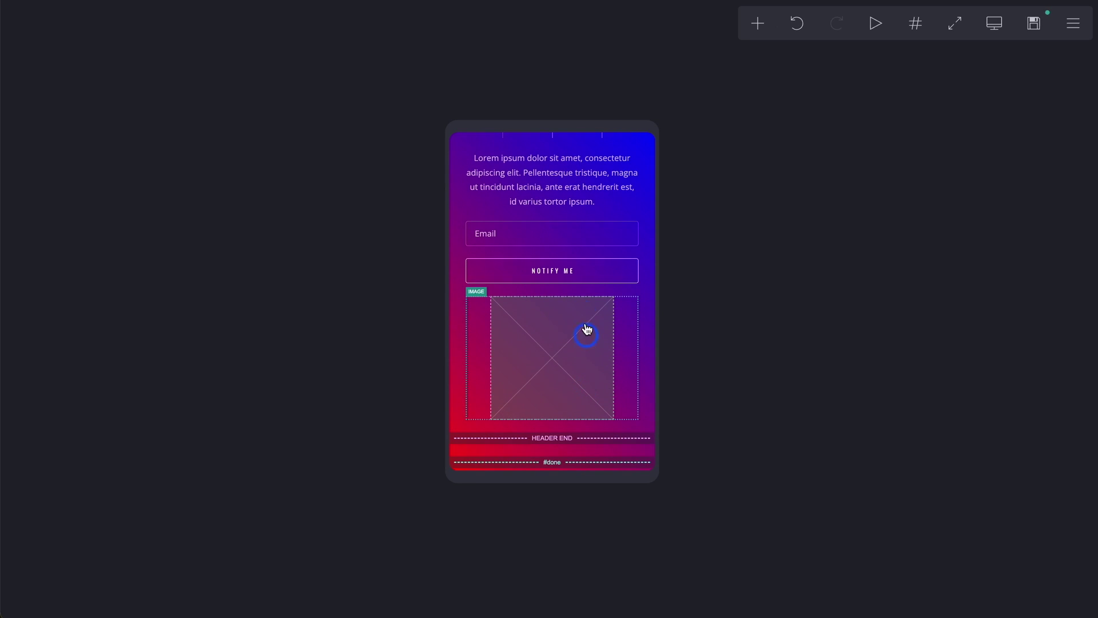
scroll(514, 300, down, 5)
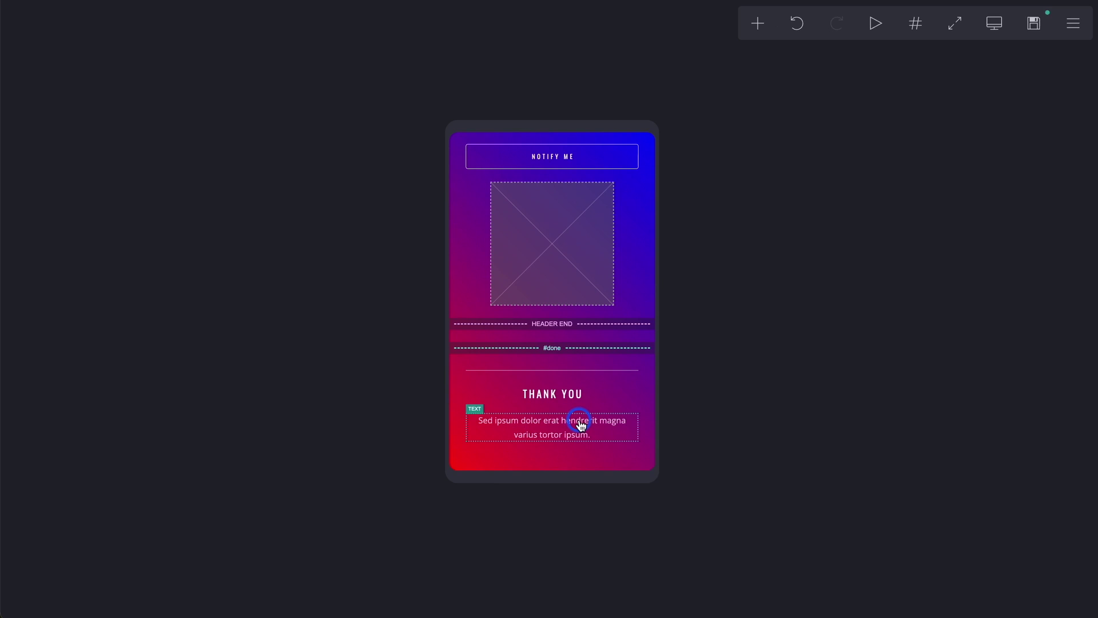
scroll(580, 423, up, 8)
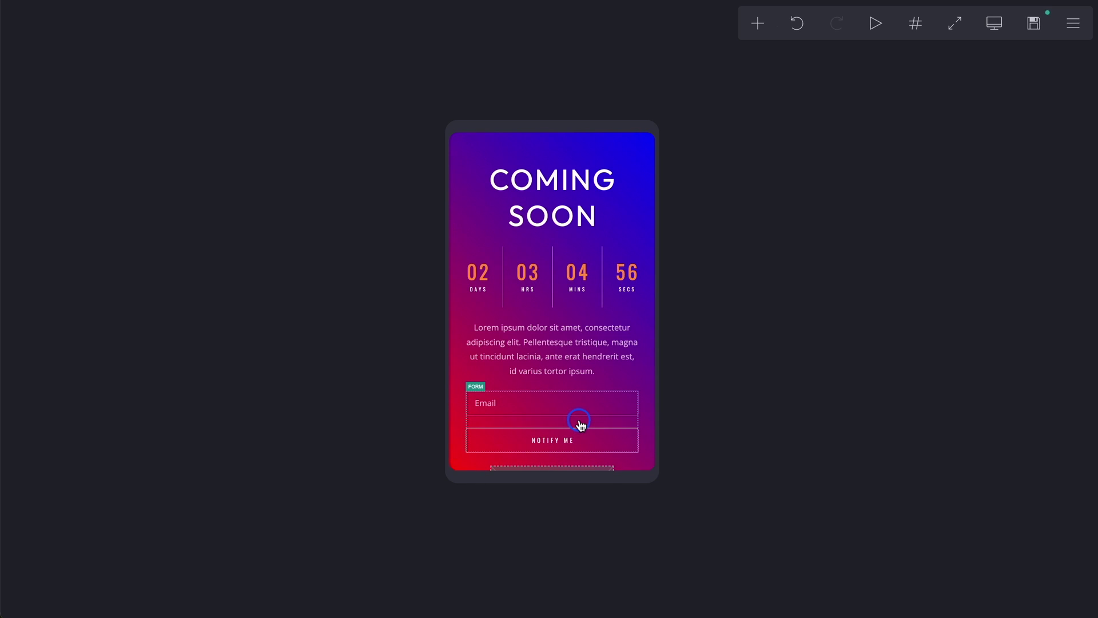
Switch the preview back to desktop view and bring up the site's Publish settings.
click(994, 23)
click(1073, 23)
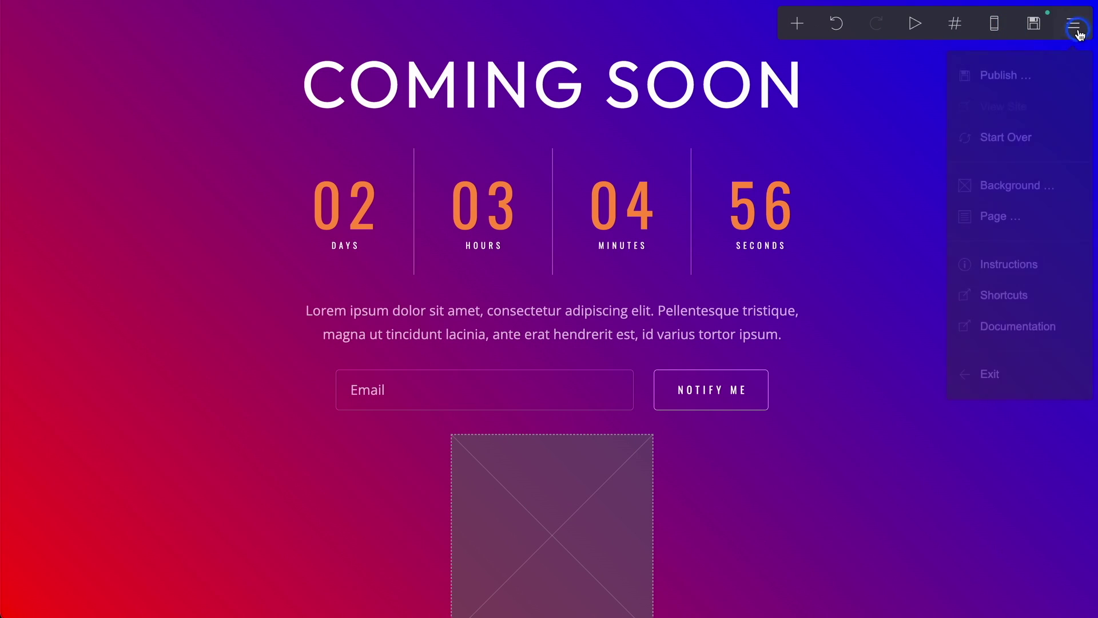
click(1006, 75)
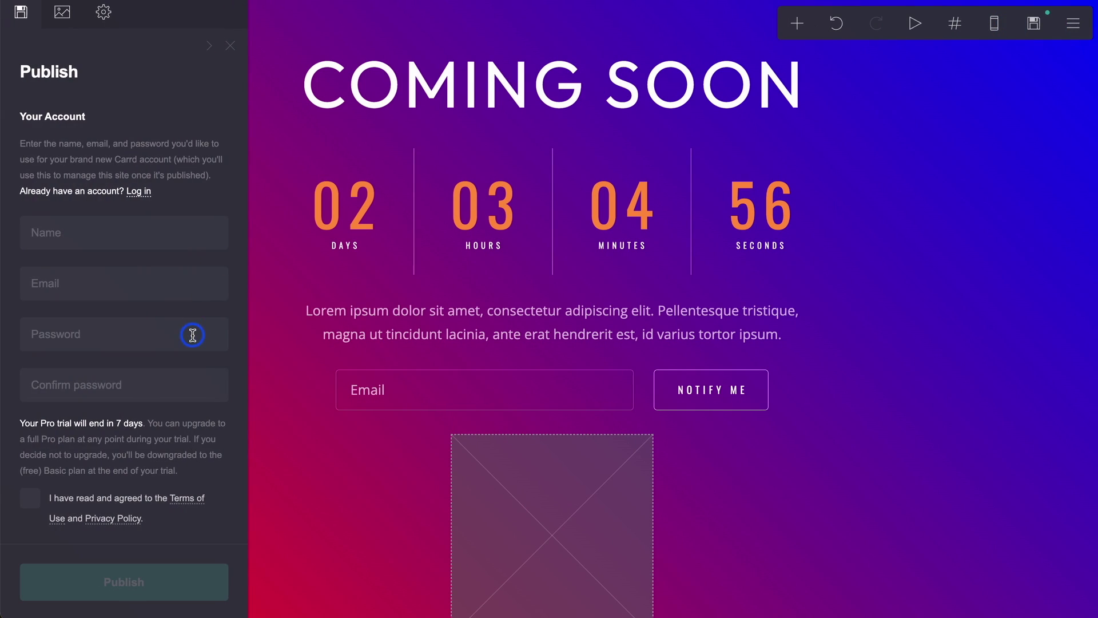
scroll(192, 335, down, 2)
scroll(192, 334, down, 5)
scroll(192, 335, down, 2)
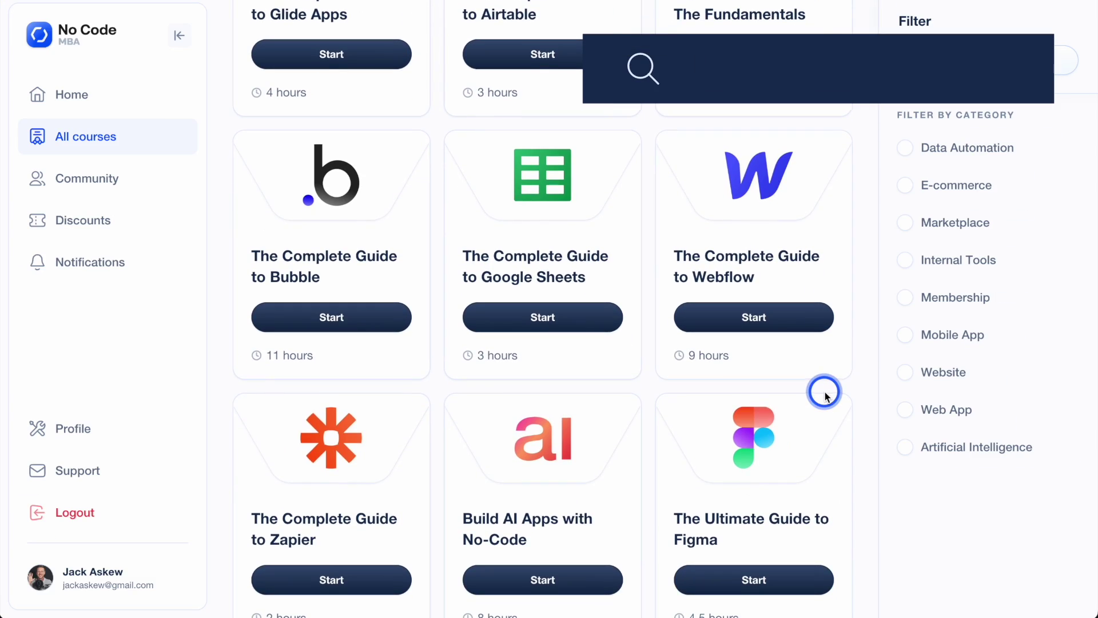
scroll(823, 393, down, 4)
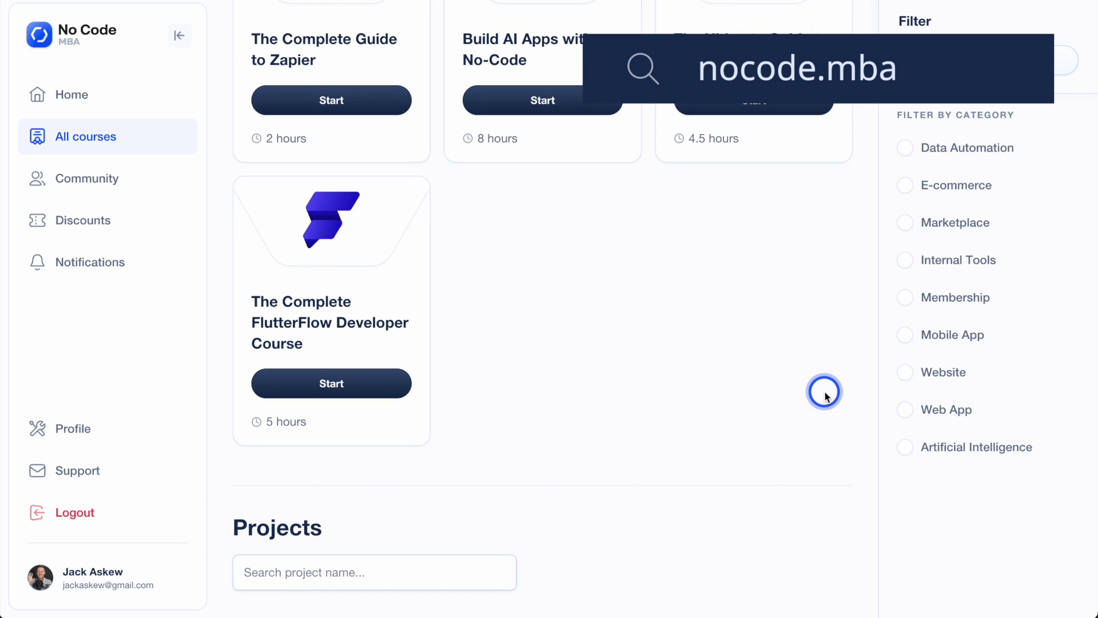
scroll(823, 393, down, 5)
scroll(823, 393, down, 3)
scroll(823, 393, down, 3)
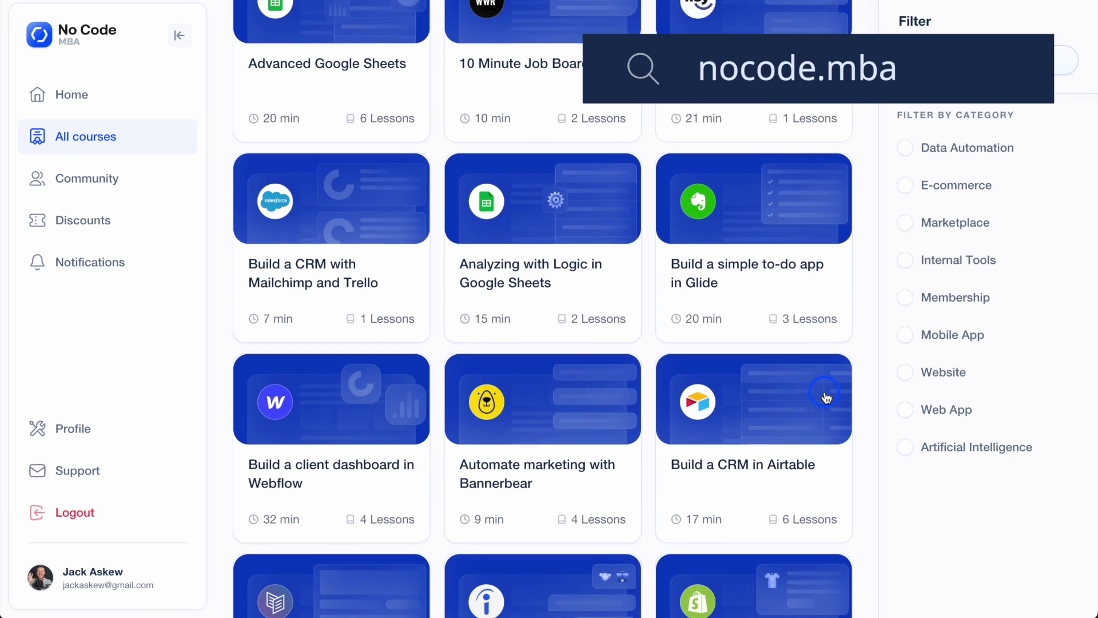
scroll(824, 393, down, 3)
scroll(824, 393, down, 2)
scroll(823, 395, down, 3)
scroll(823, 395, down, 3)
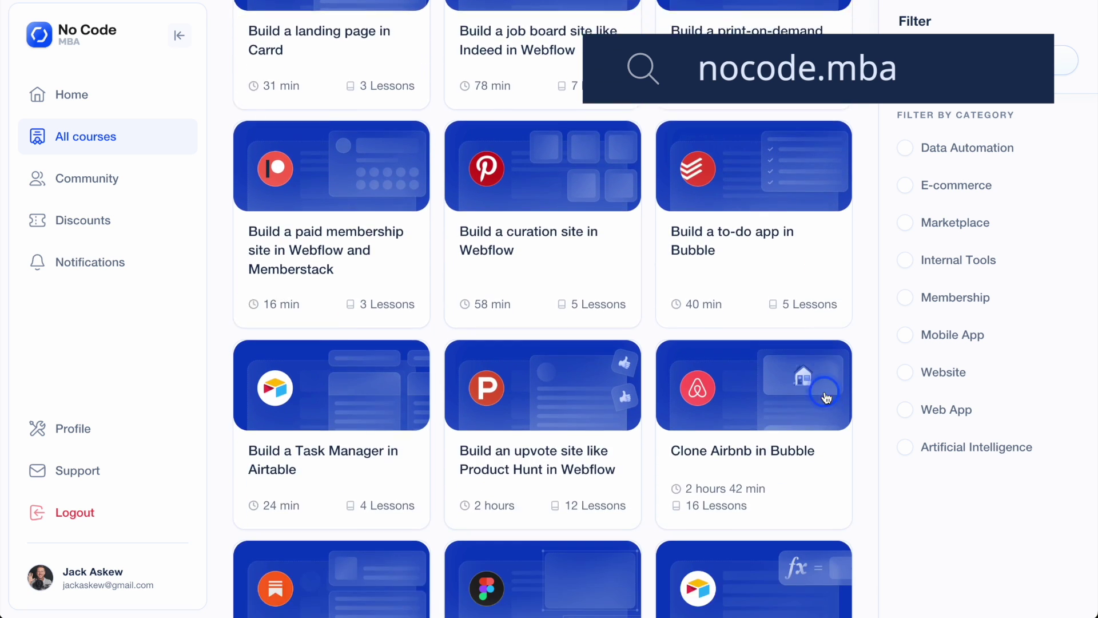
scroll(824, 394, down, 2)
scroll(823, 395, down, 2)
scroll(824, 392, down, 3)
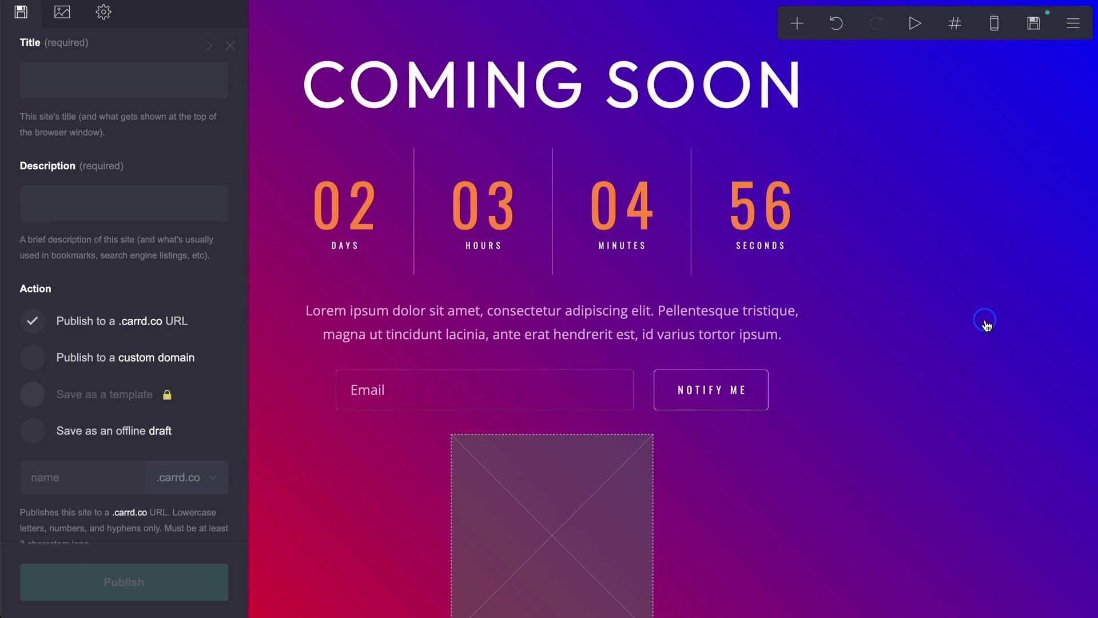